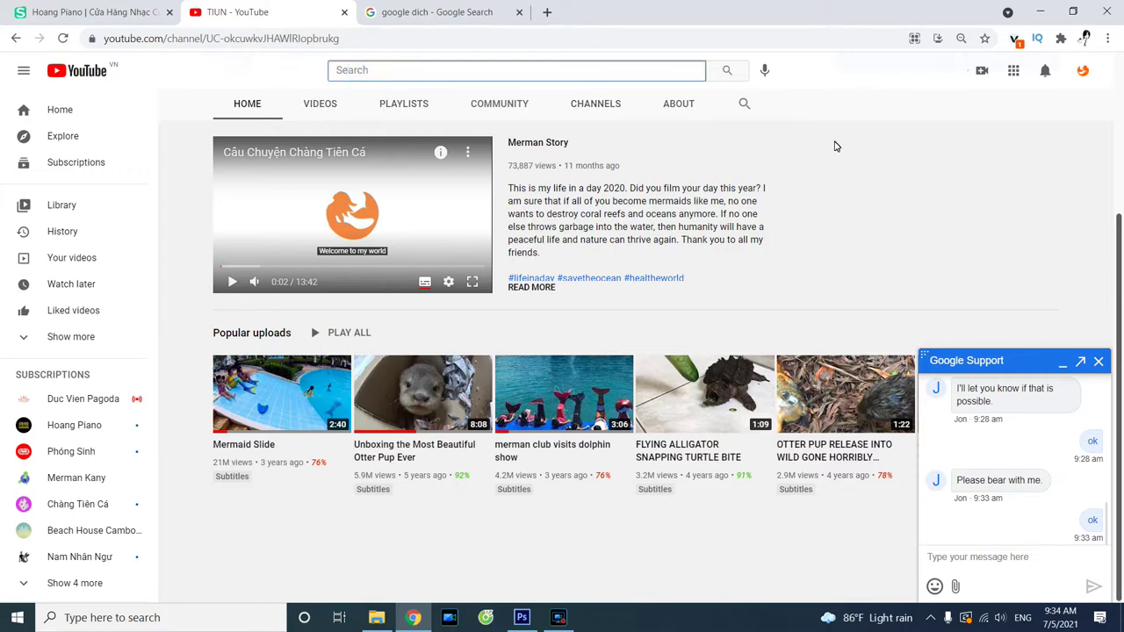
Open the TIUN channel's list of uploaded videos and look through the recent uploads
click(318, 102)
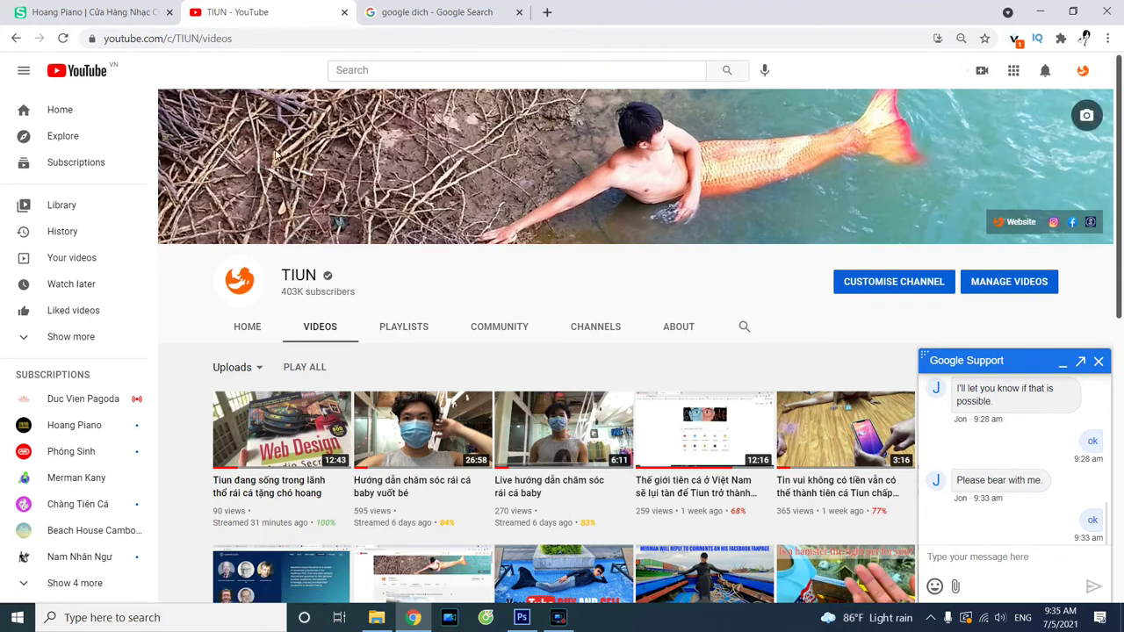
click(376, 72)
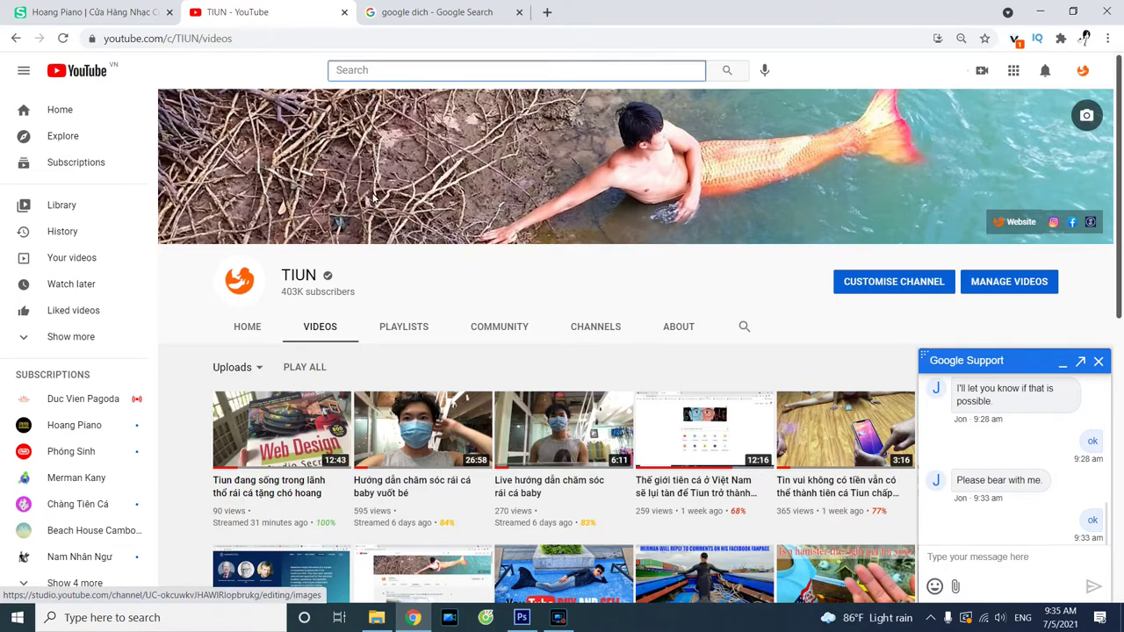
scroll(430, 283, down, 2)
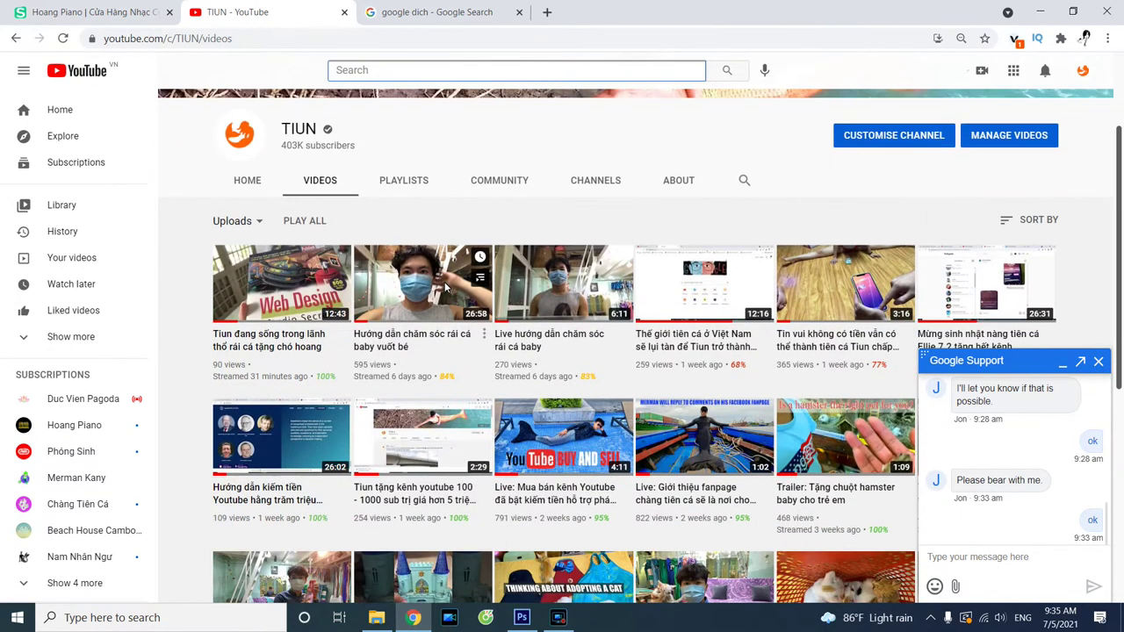
scroll(454, 276, up, 2)
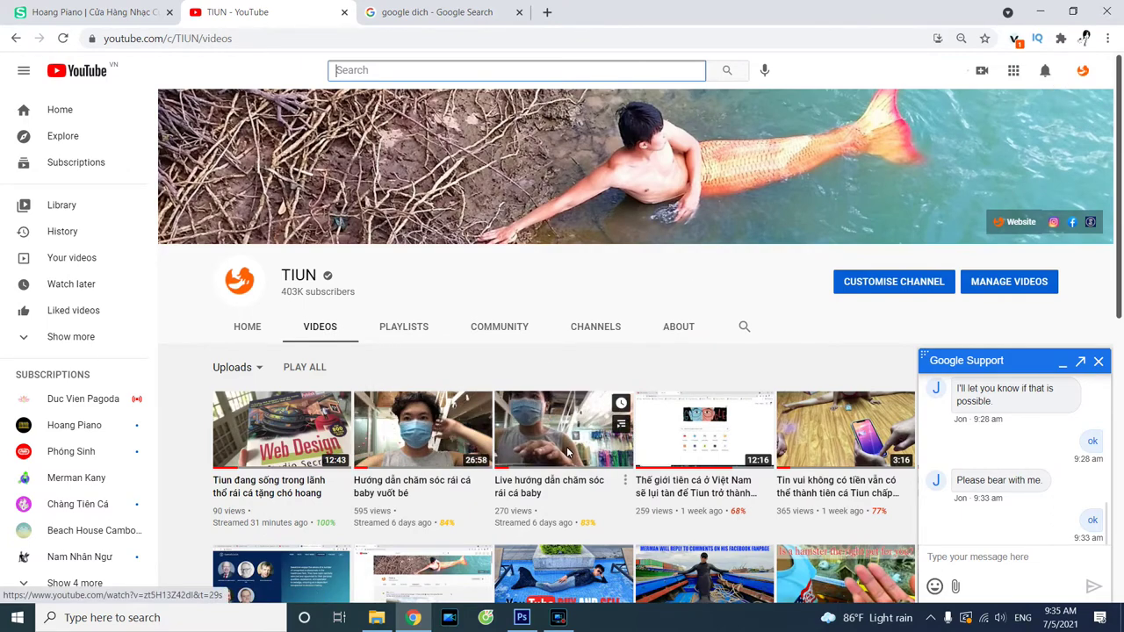
scroll(547, 486, down, 2)
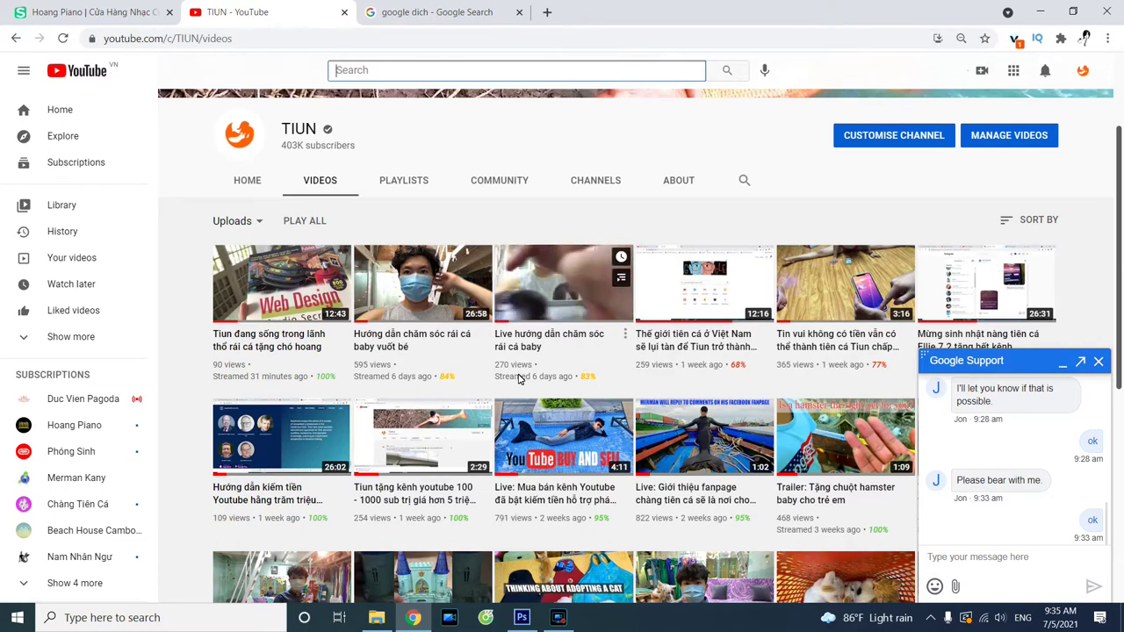
scroll(525, 397, down, 1)
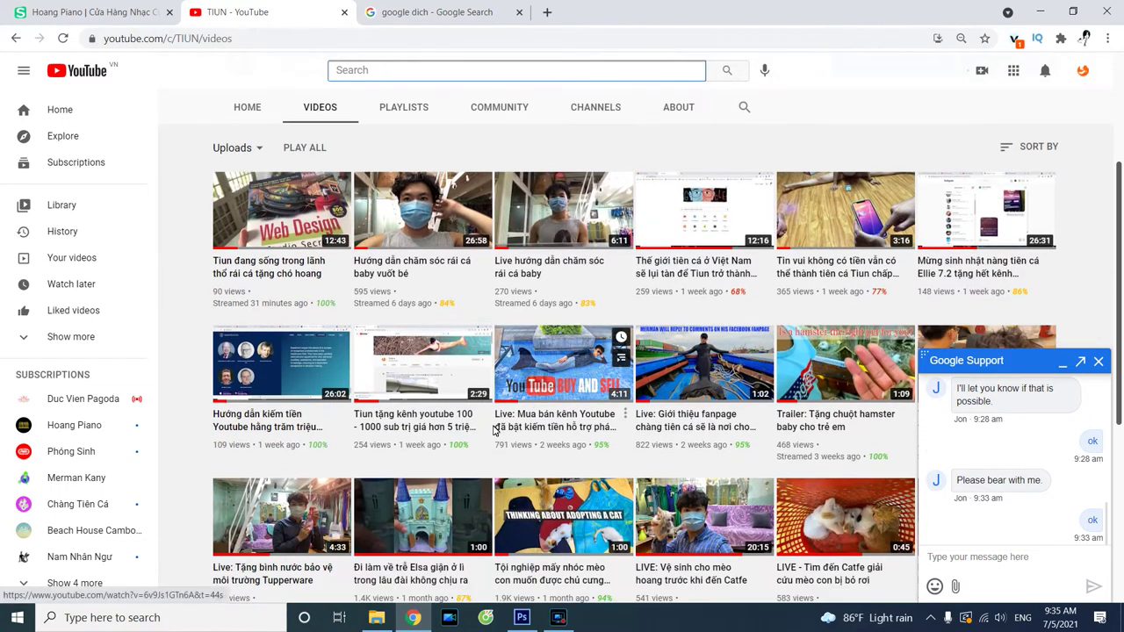
scroll(524, 446, down, 3)
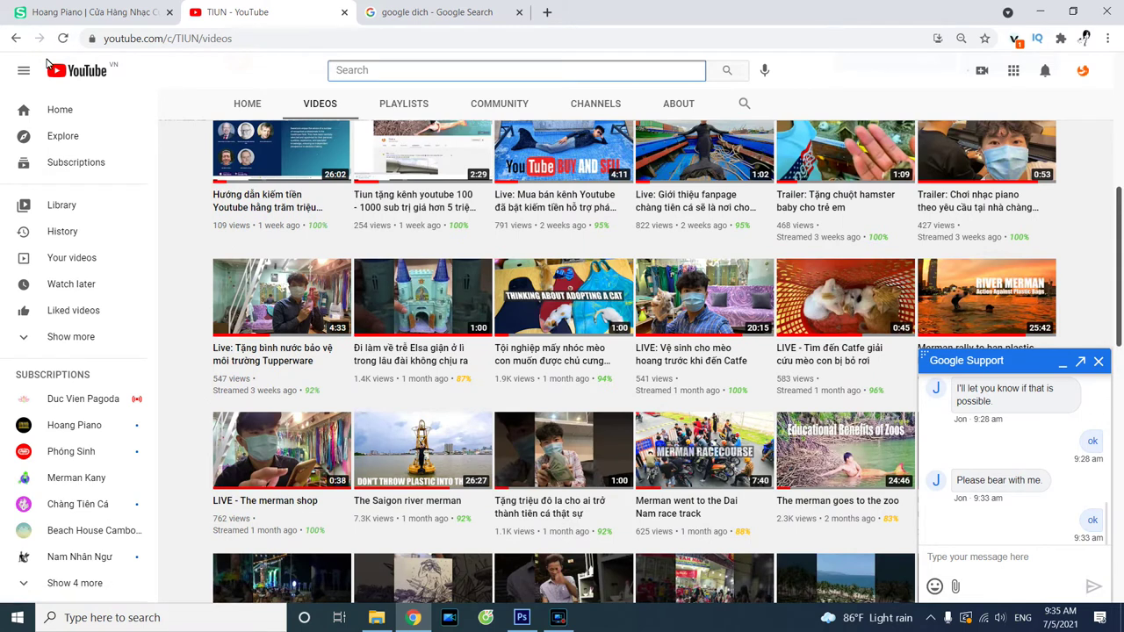
click(371, 77)
scroll(702, 452, down, 2)
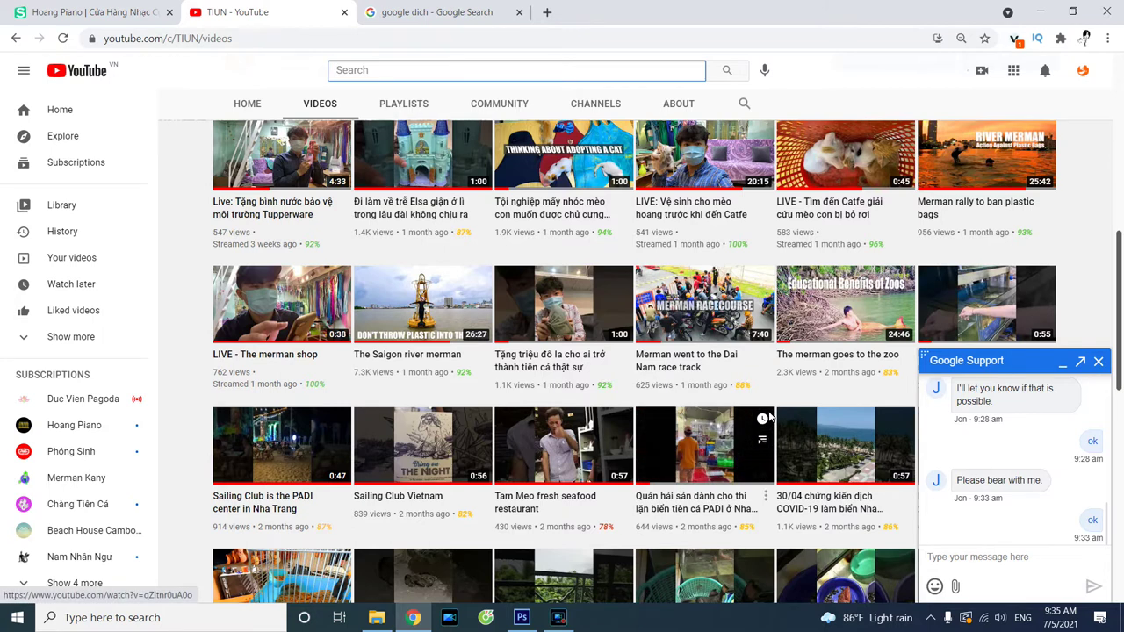
Review the earlier messages in the Google Support chat
click(986, 558)
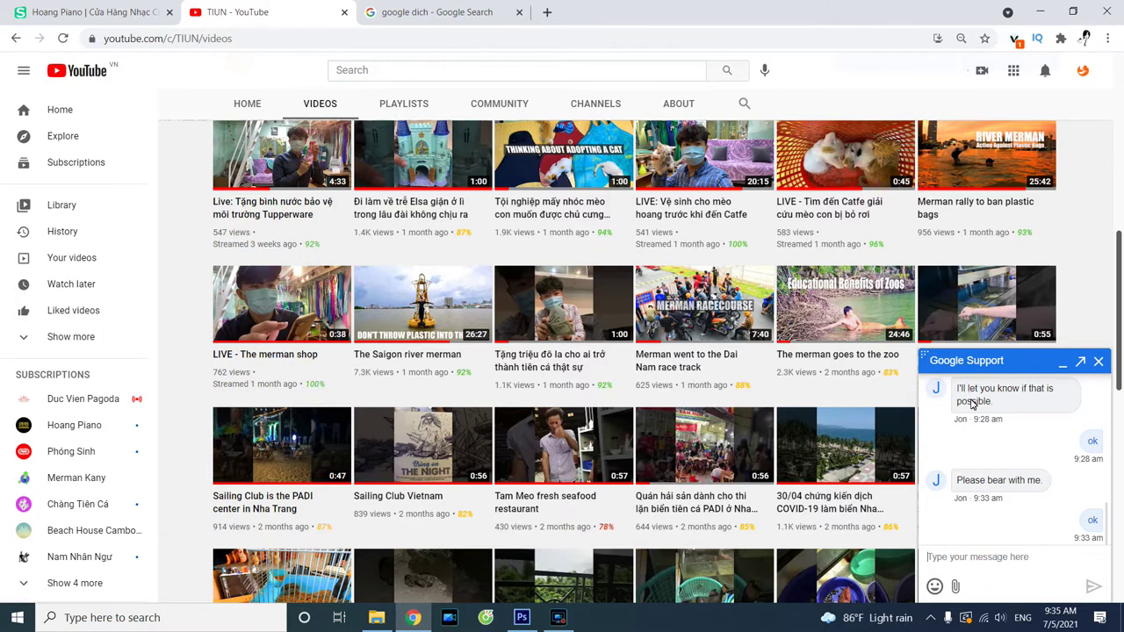
scroll(973, 439, up, 3)
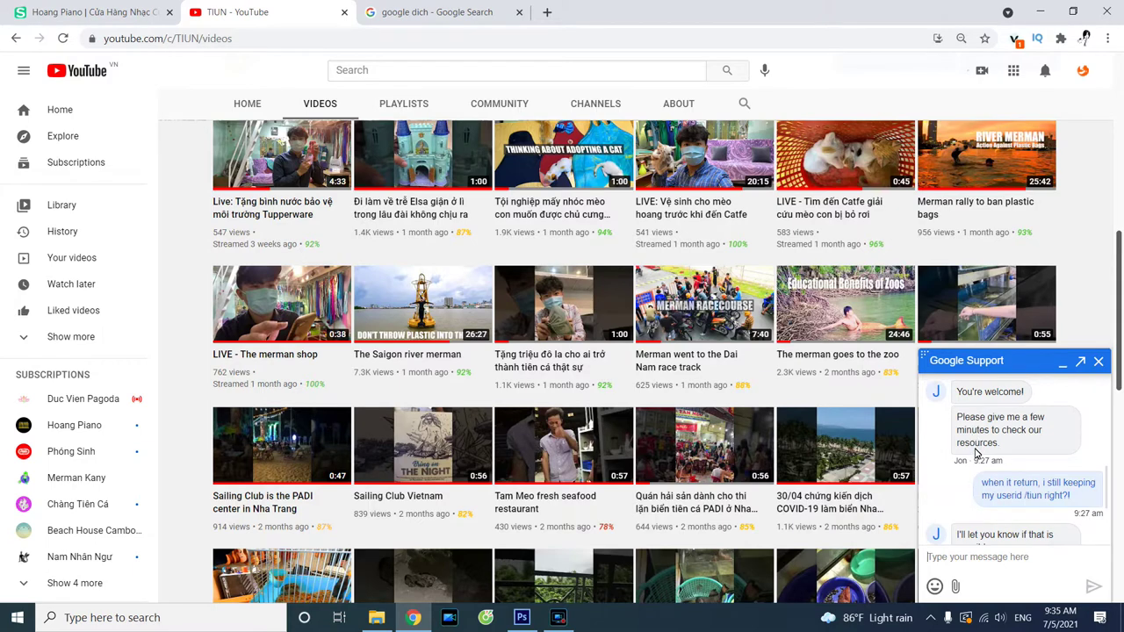
scroll(973, 456, down, 3)
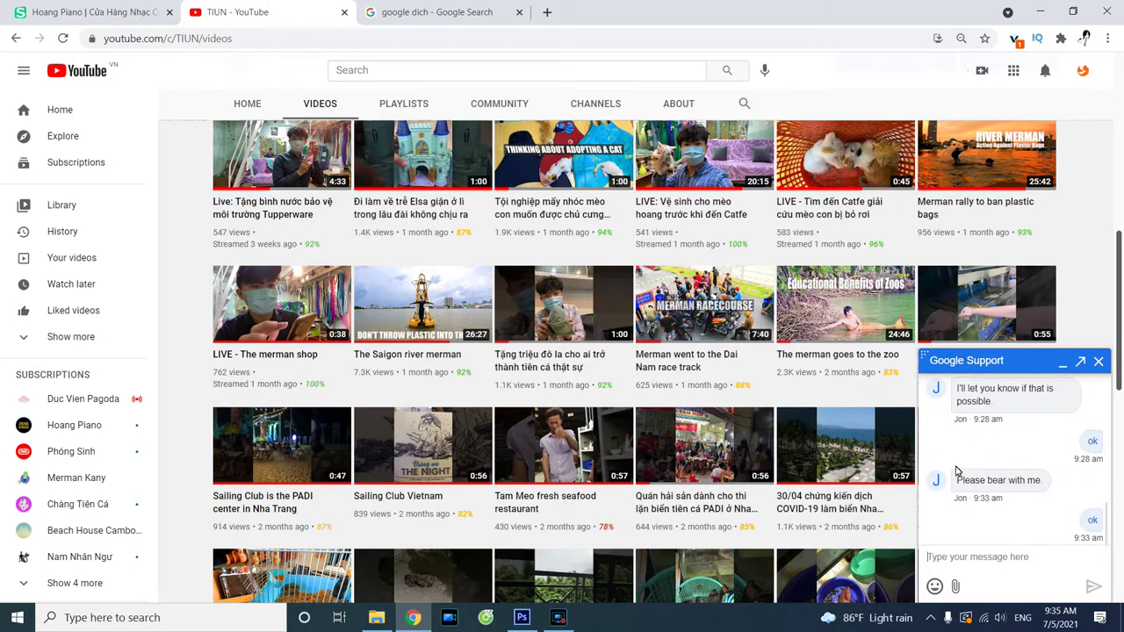
Switch to the Sapo admin page and begin the Pianica category description with "Đàn pianica hay còn gọi là đàn organ bỏ túi"
click(96, 11)
scroll(465, 425, up, 4)
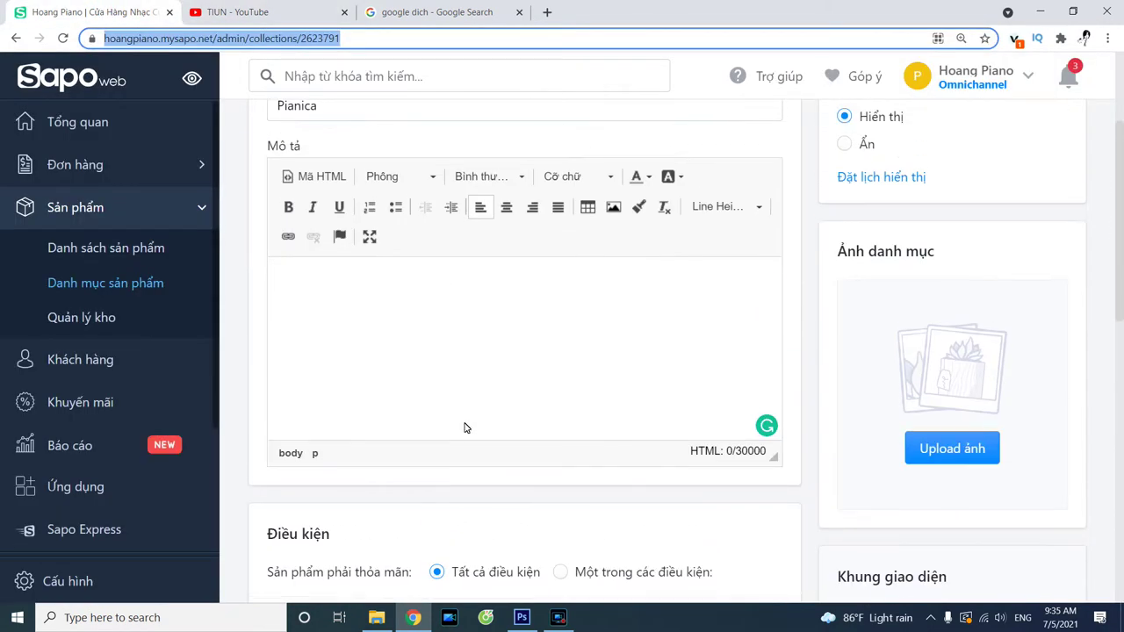
click(465, 432)
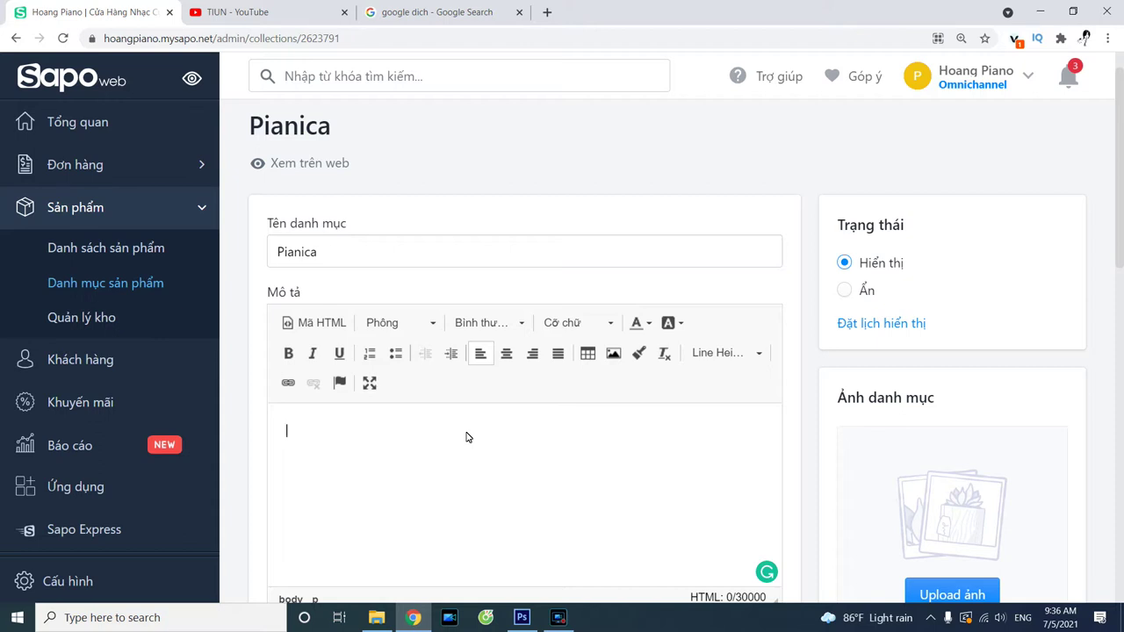
text(Đàvn)
text(n pian)
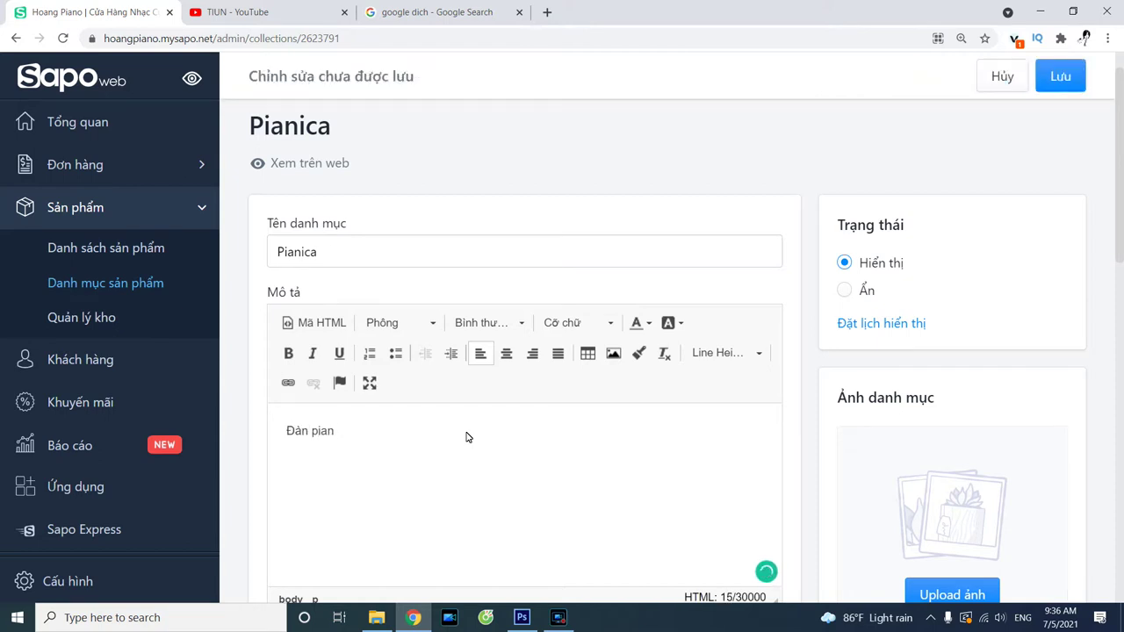
text(oica là đà)
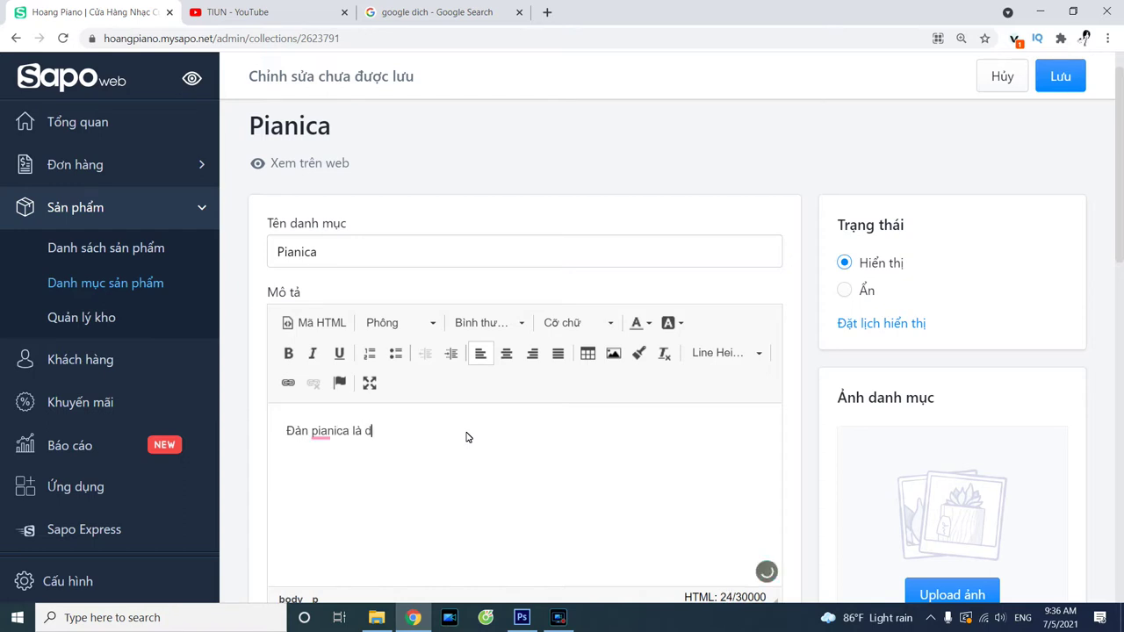
key(BackSpace)
key(BackSpace)
key(BackSpace)
key(BackSpace)
key(BackSpace)
text(hay còn )
text(gọi là đàn organ b)
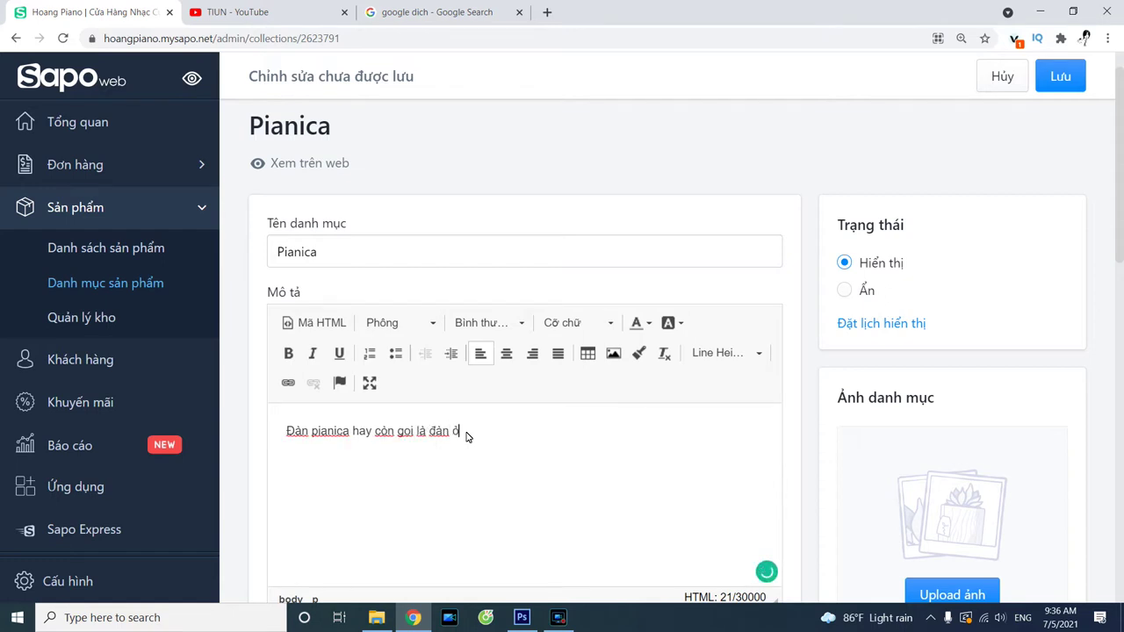
text(ô)
key(BackSpace)
text(ộ túi)
Continue the category description with "vì có thể mang đi lại dễ dàng, được"
text(vì có t)
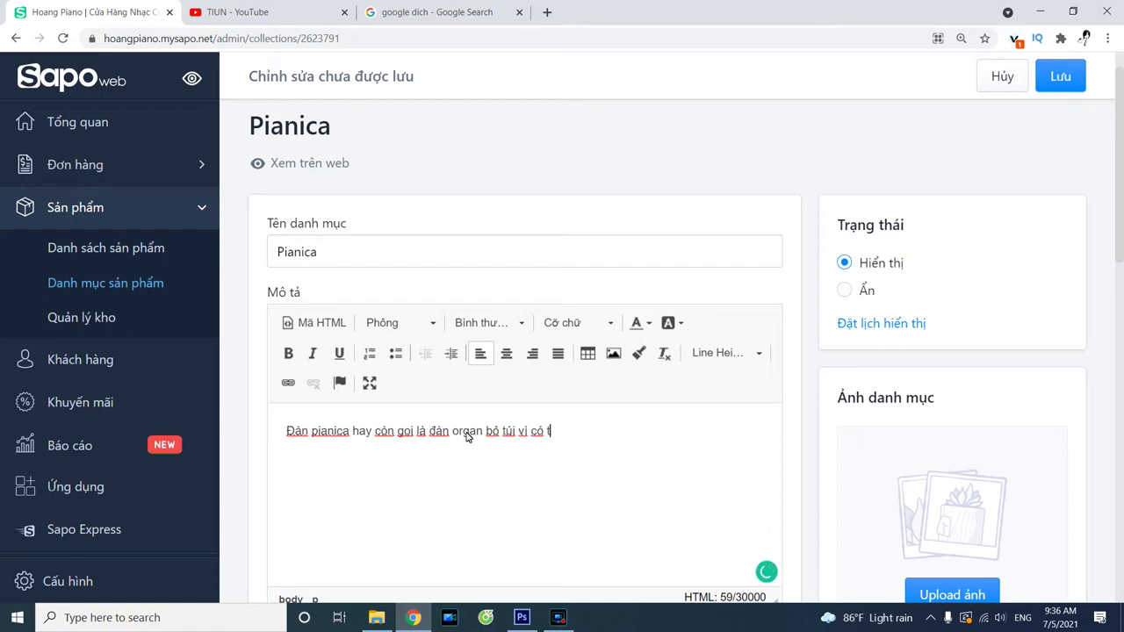
text(hể)
key(BackSpace)
key(BackSpace)
key(BackSpace)
key(BackSpace)
key(BackSpace)
key(BackSpace)
text(có thể mang đi la)
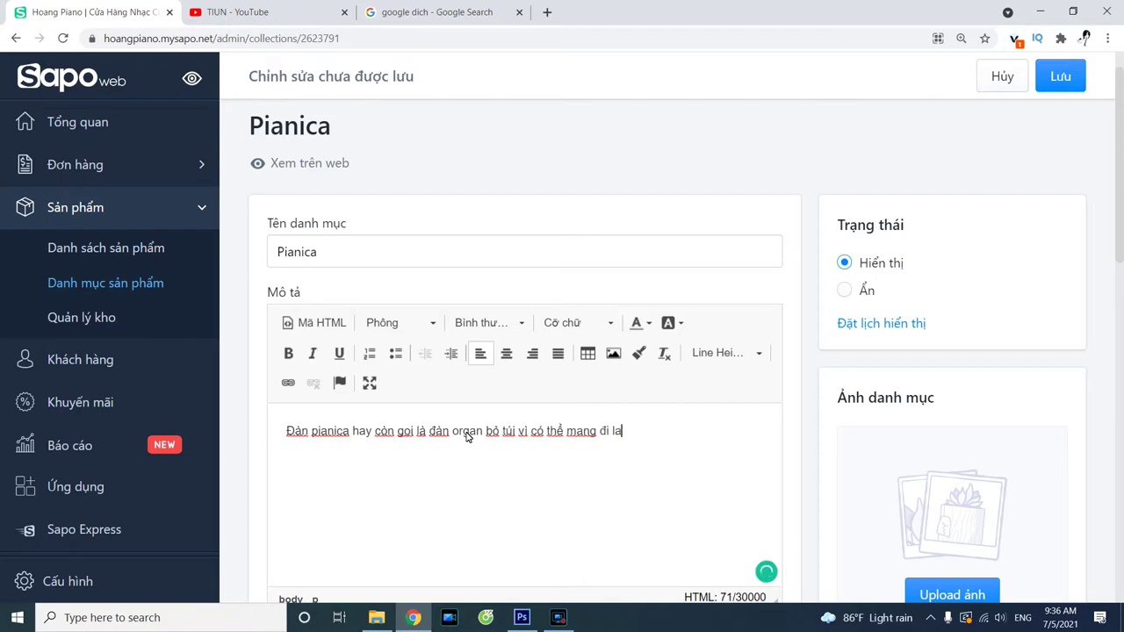
key(BackSpace)
text(ại dễ dàng, được t)
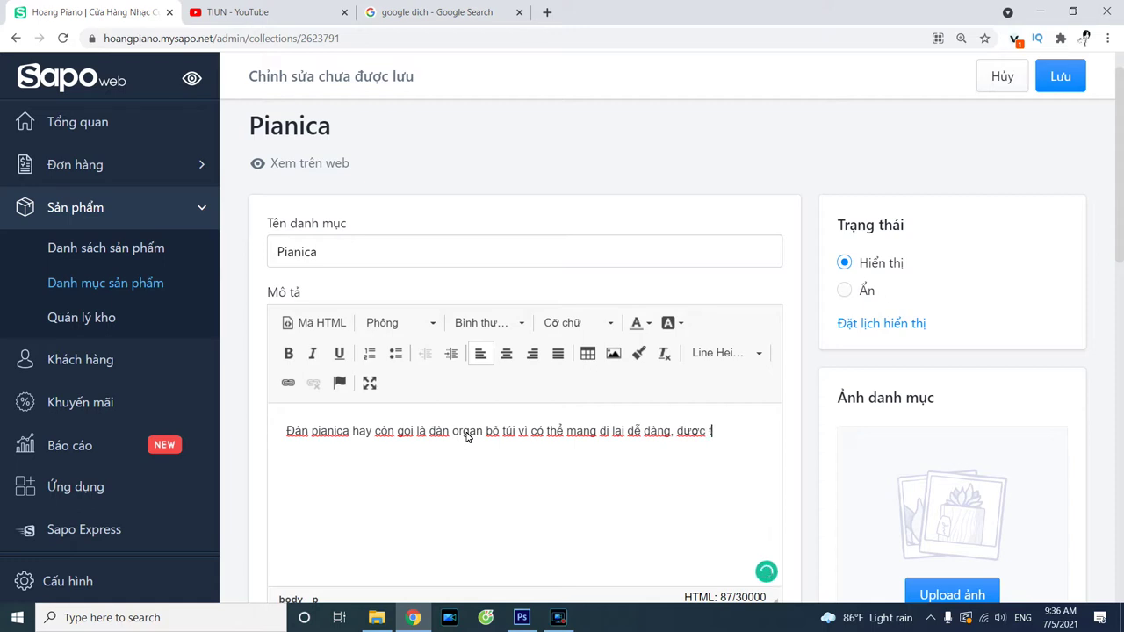
Extend the description sentence with "thiết kế nhỏ gọn như cây kèn harmonica nhưng"
text(hiết kế)
text( nhỏ gọn như )
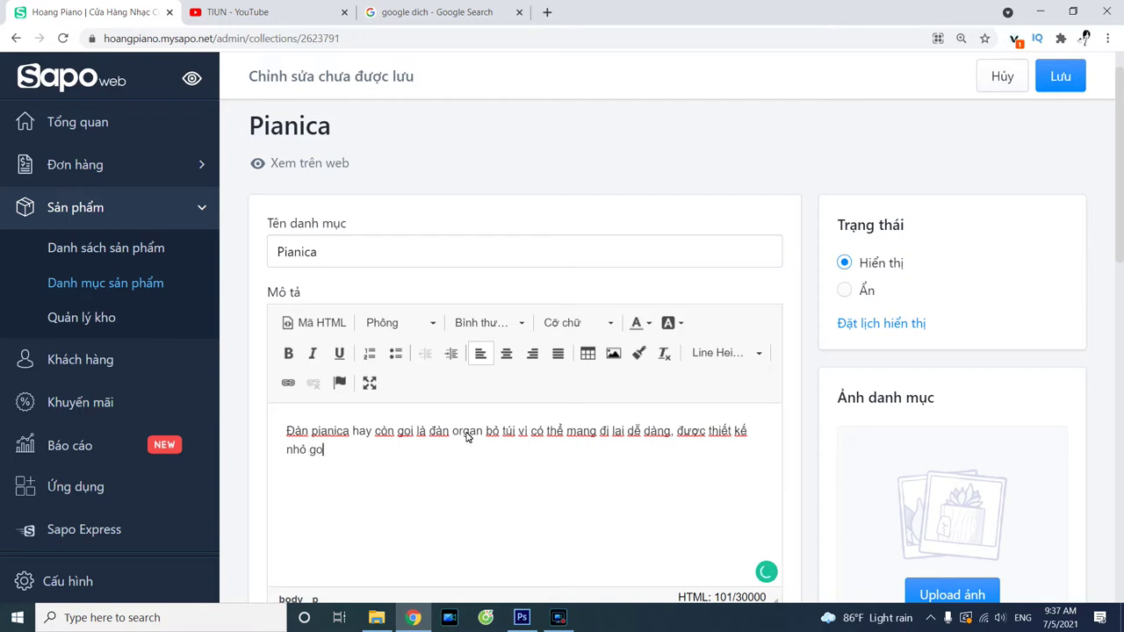
text(cây kèn)
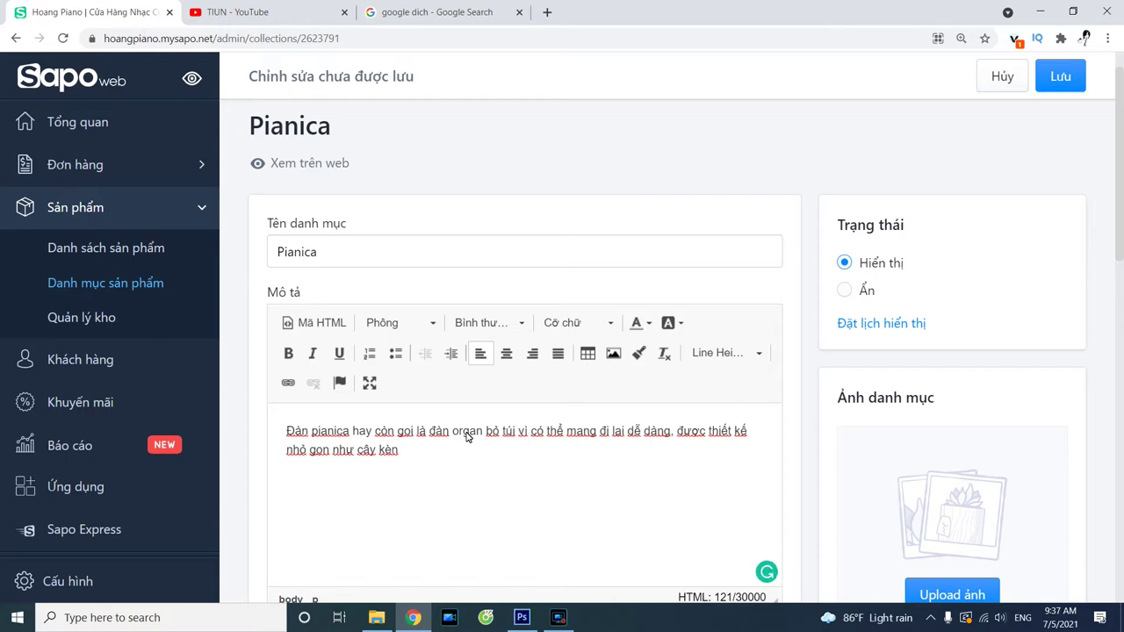
text(armonica nhưng)
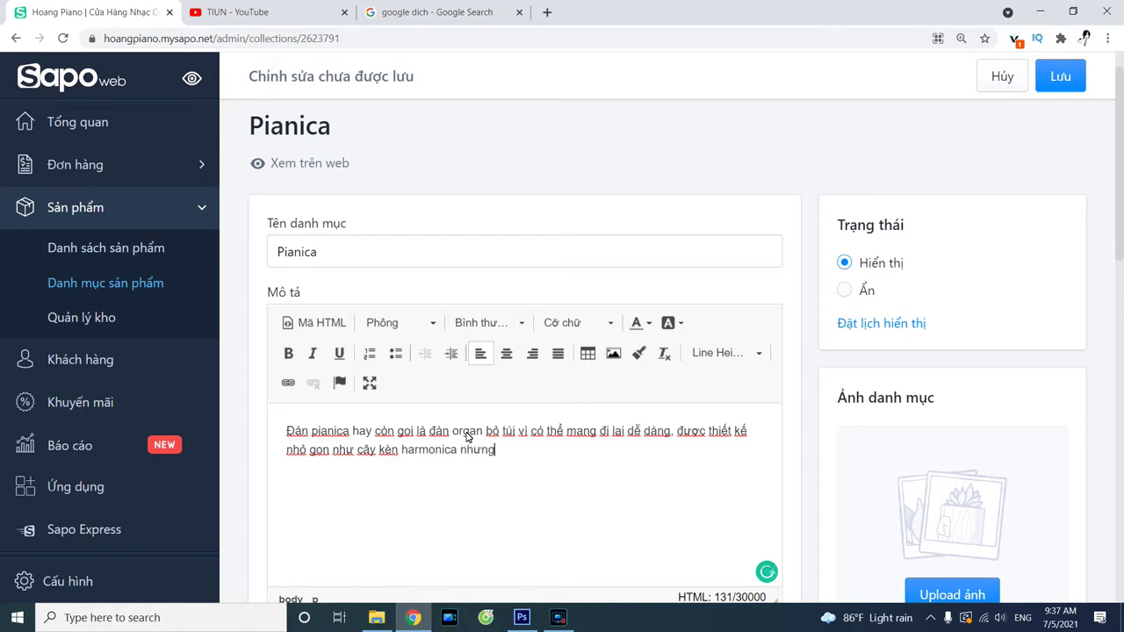
Add "thổi ra thì có thêm nút nhấn bàn phím" to the description sentence
text( thổi ra thì nó)
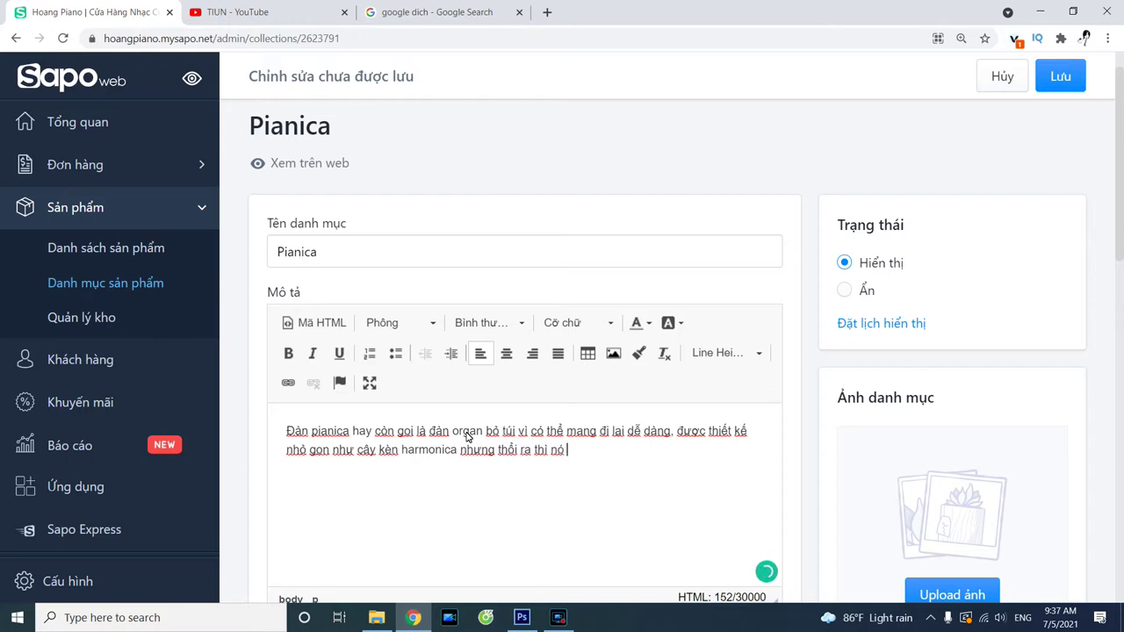
key(BackSpace)
key(BackSpace)
text(có thêm nút nhấn)
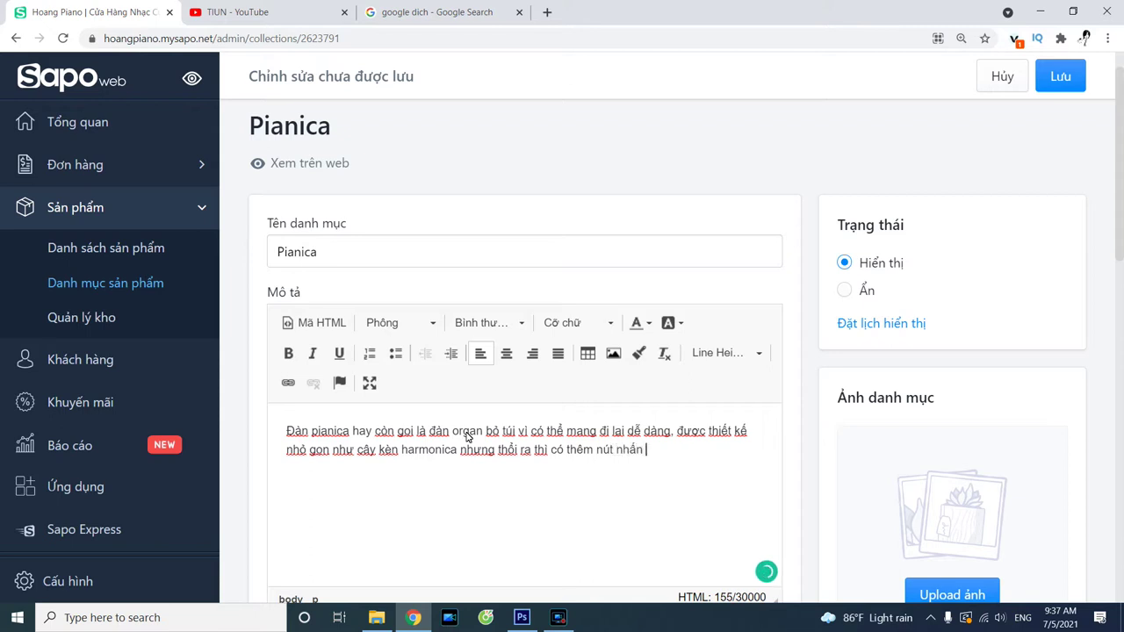
text( bàn phím gio)
key(BackSpace)
key(BackSpace)
key(BackSpace)
key(BackSpace)
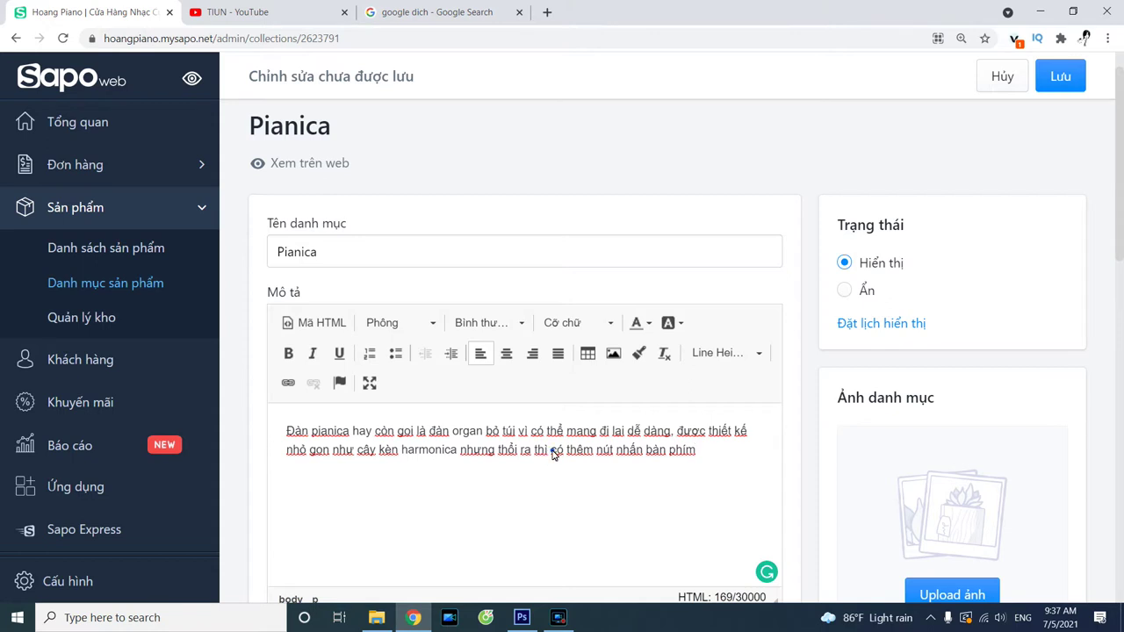
Replace "có thêm nút nhấn bàn phím" with "phải nhấn nút bàn phím để tạo tiếng nhạc." in the description
drag(550, 453, 705, 469)
text(phải n)
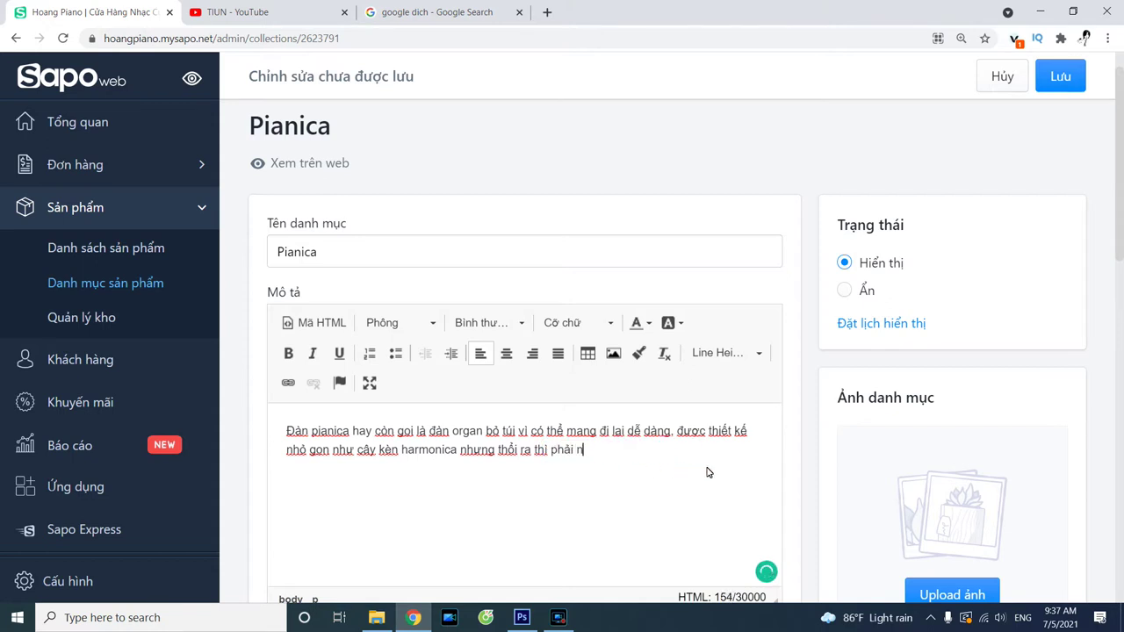
text(hấn nút bàn phím để)
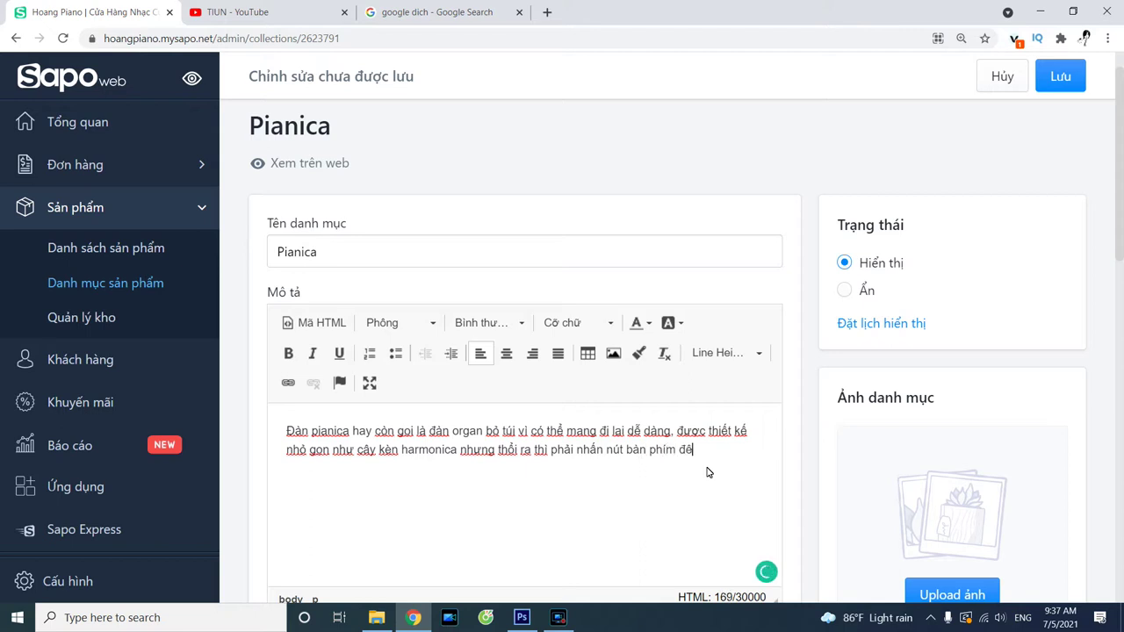
text( tao)
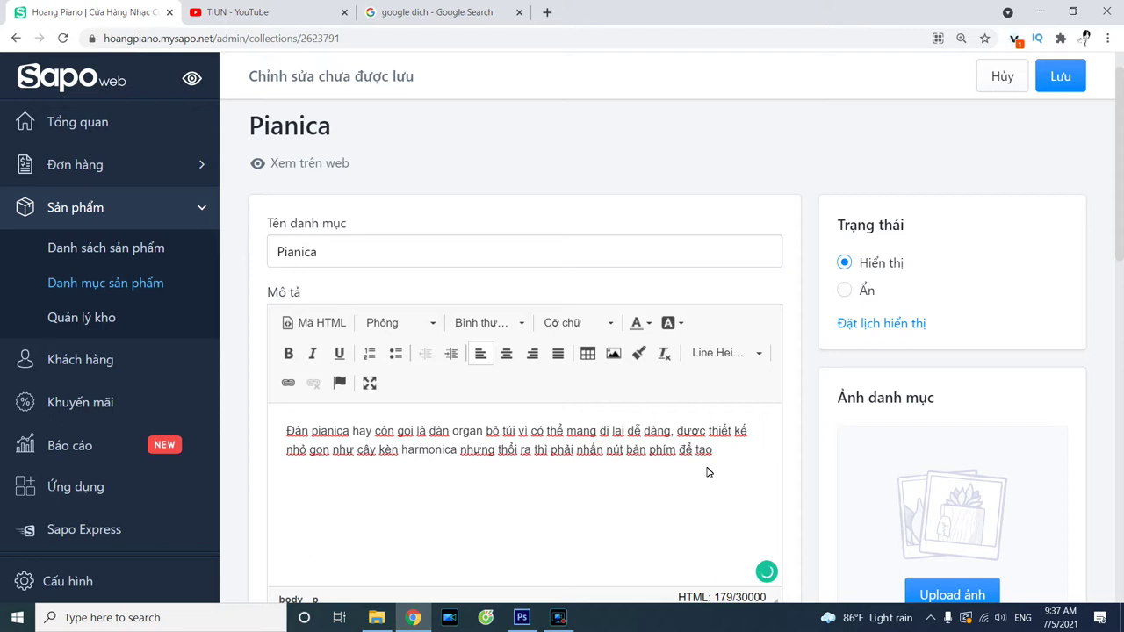
text( tiếng nha)
text(c.)
Start a second description sentence with "Nếu muốn mua đàn pianica chính hãng"
text( Nếu muốn )
text(mua ddàn pin)
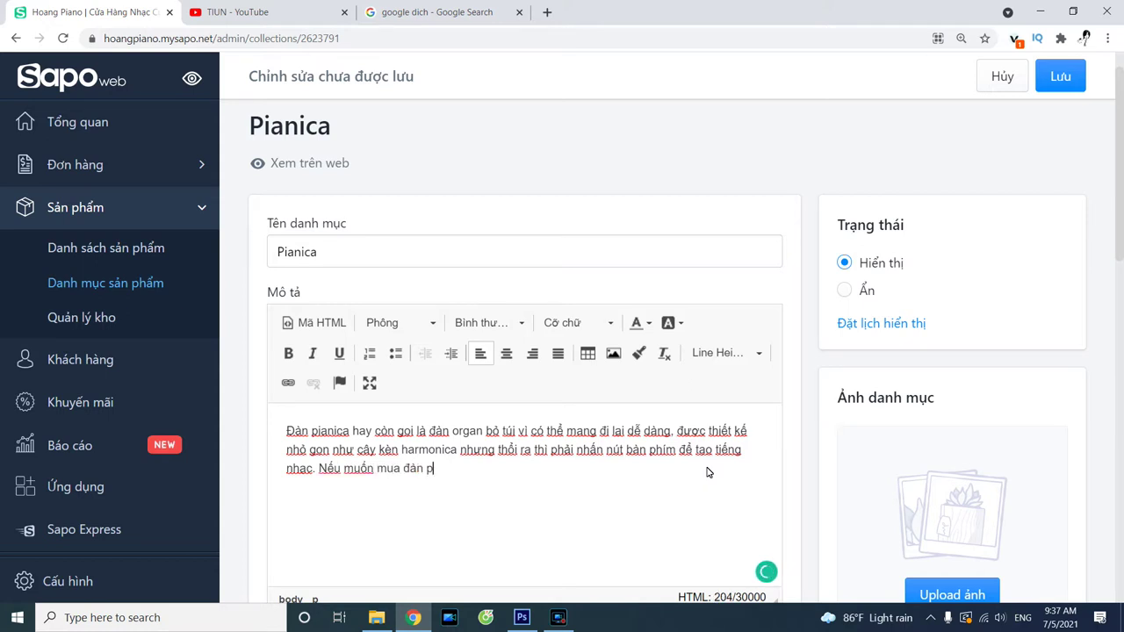
text(nica chính hãng)
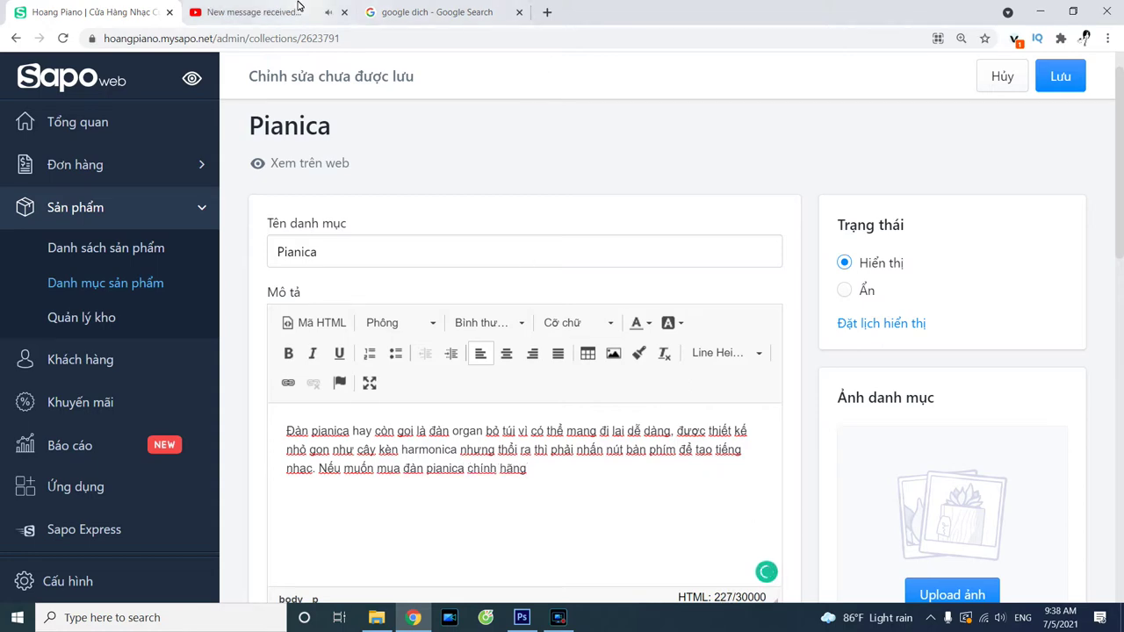
Switch to the YouTube page and send the reply "i'll wait" in the Google Support chat
click(255, 12)
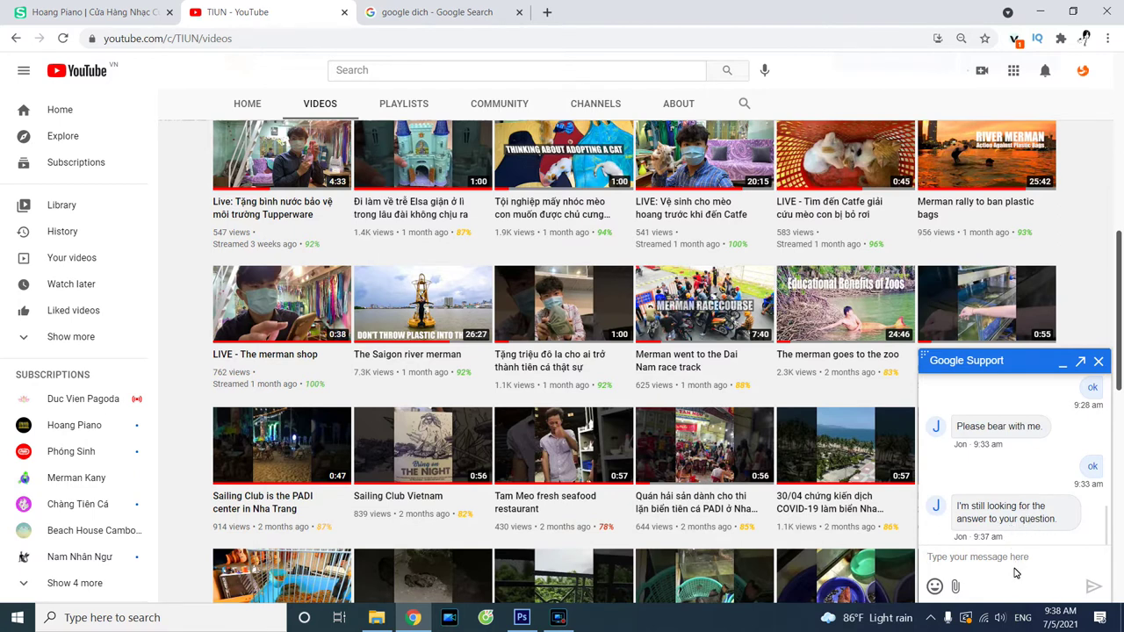
text(i'll wait)
key(Return)
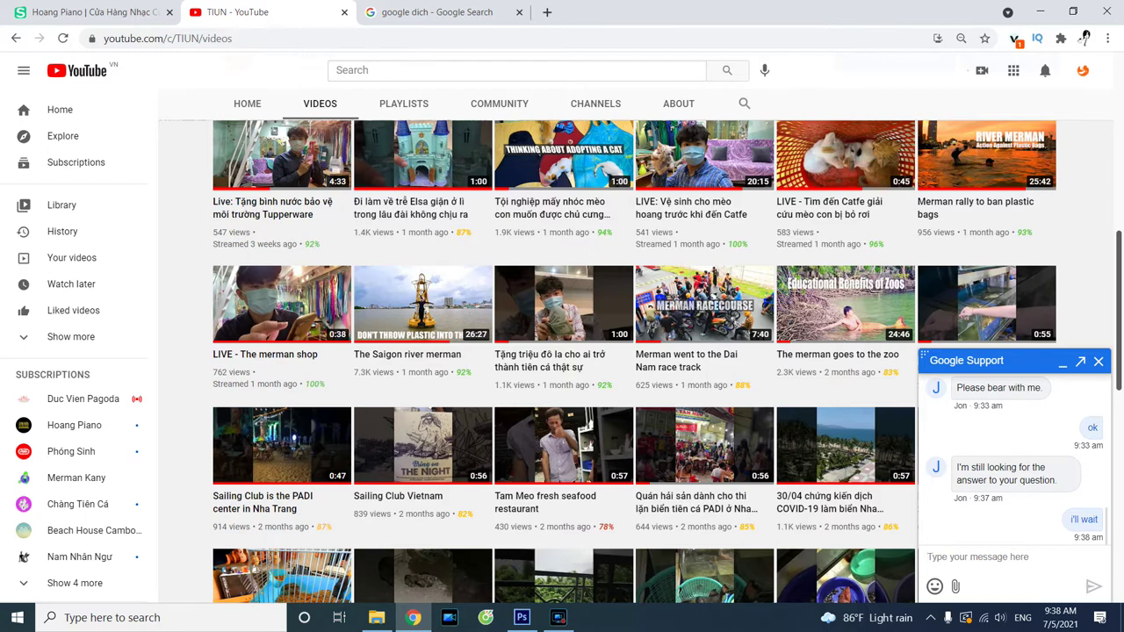
scroll(1099, 276, down, 2)
scroll(953, 204, down, 4)
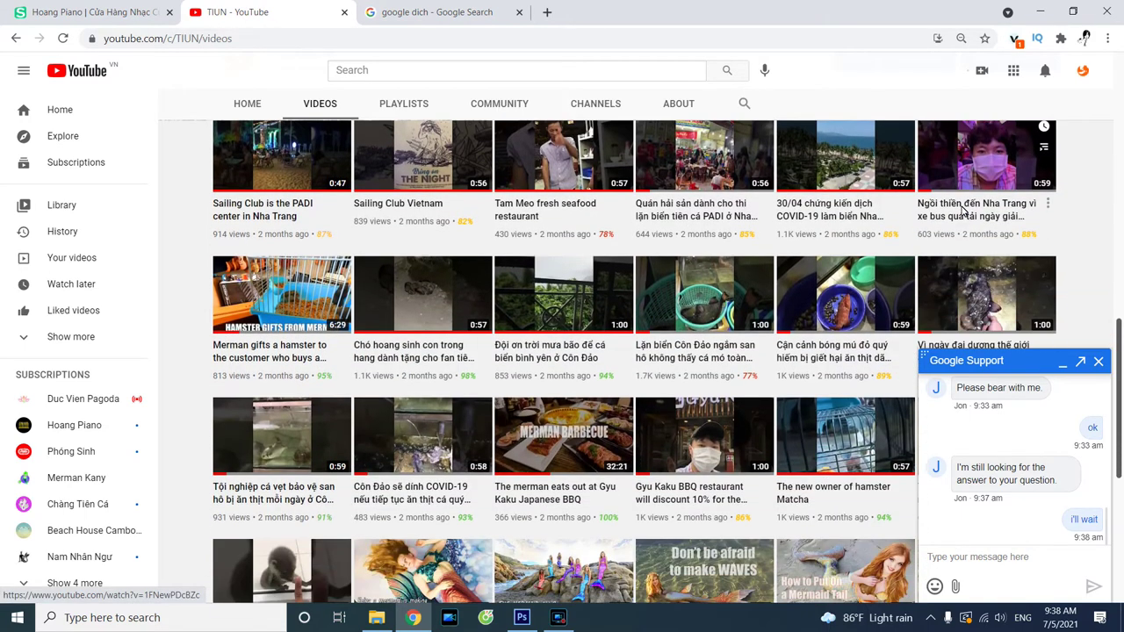
scroll(905, 202, up, 1)
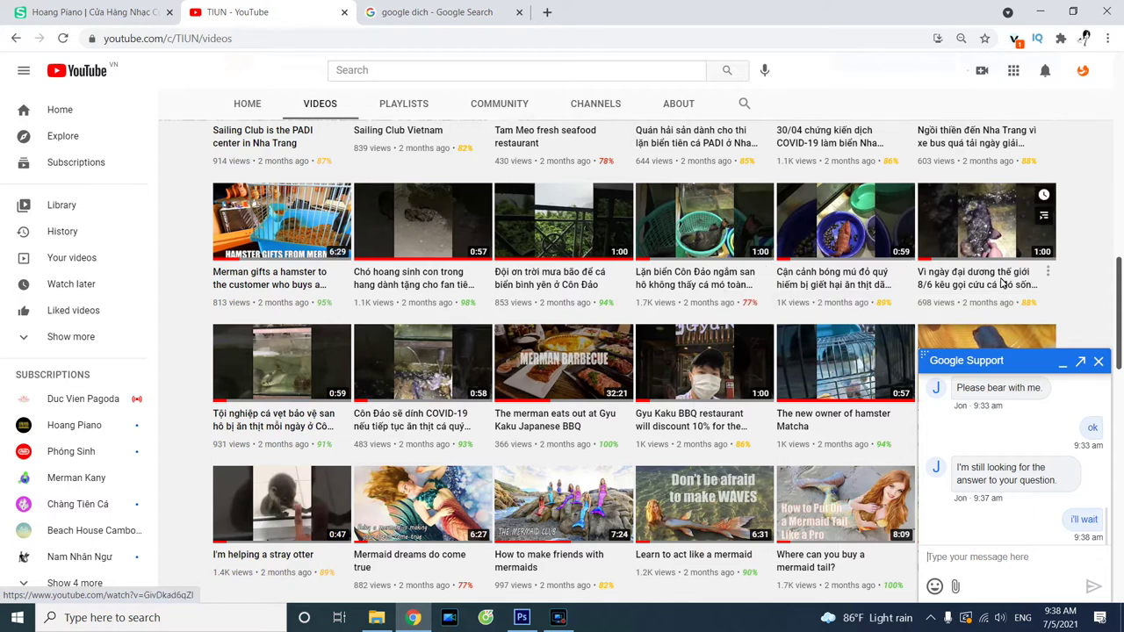
scroll(703, 351, up, 2)
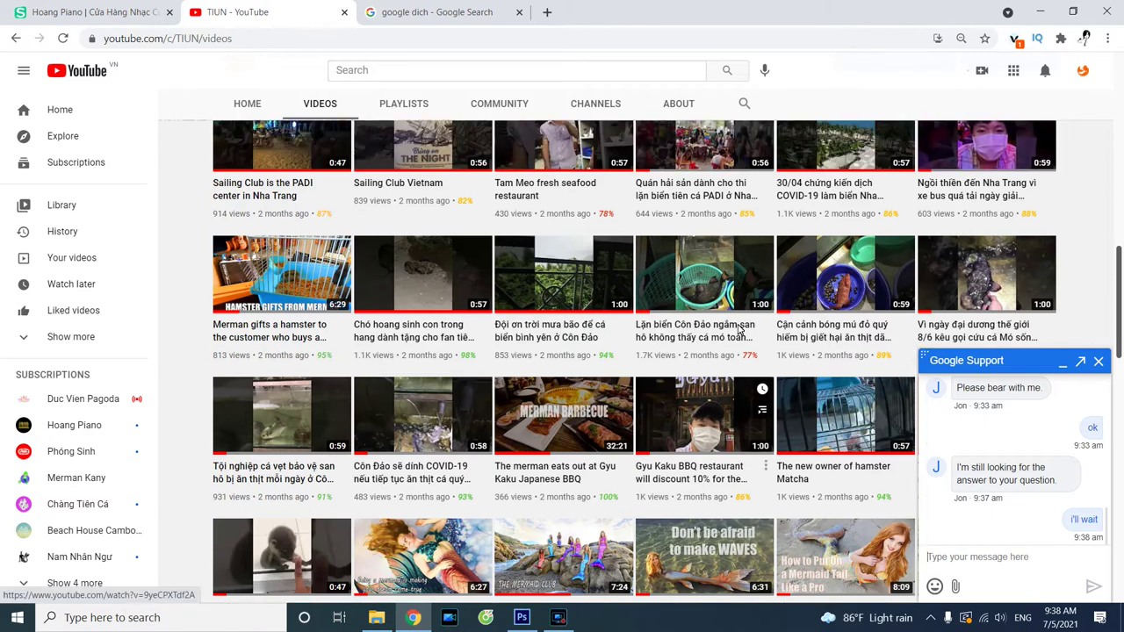
Browse the TIUN channel's uploaded videos, from the older uploads back to the most recent ones
scroll(714, 454, down, 1)
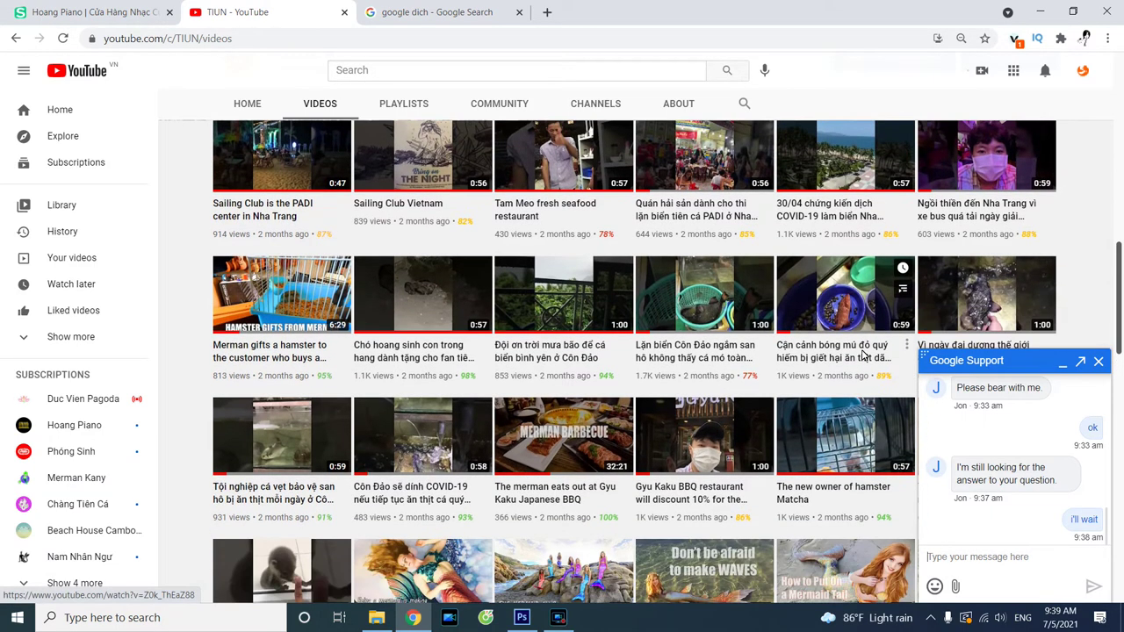
scroll(819, 325, down, 1)
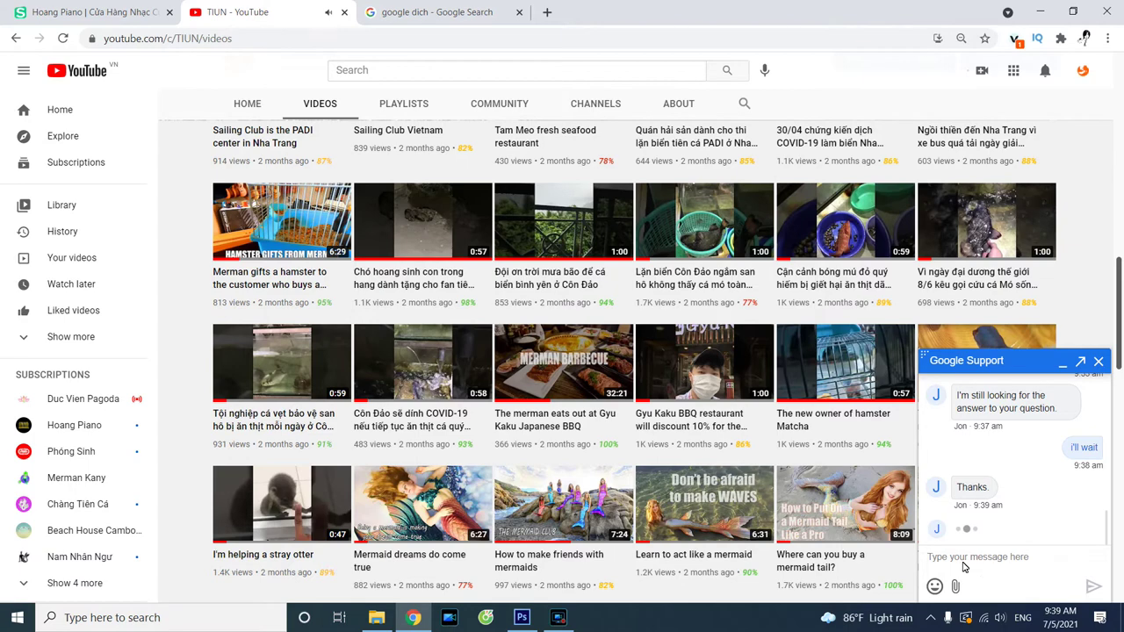
scroll(508, 316, down, 2)
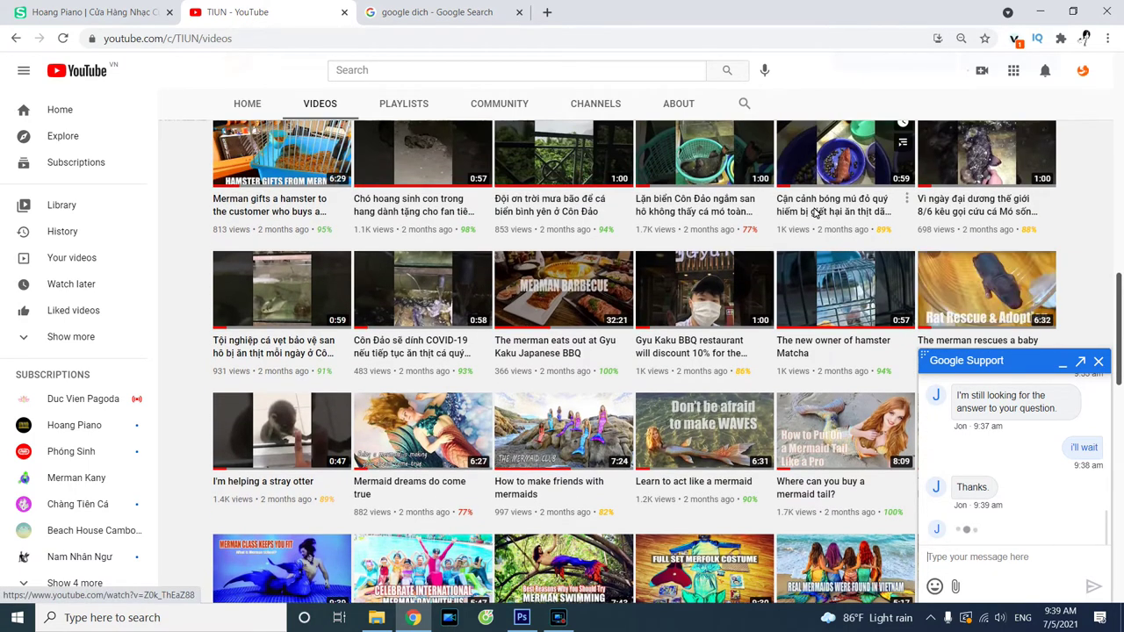
scroll(654, 219, up, 2)
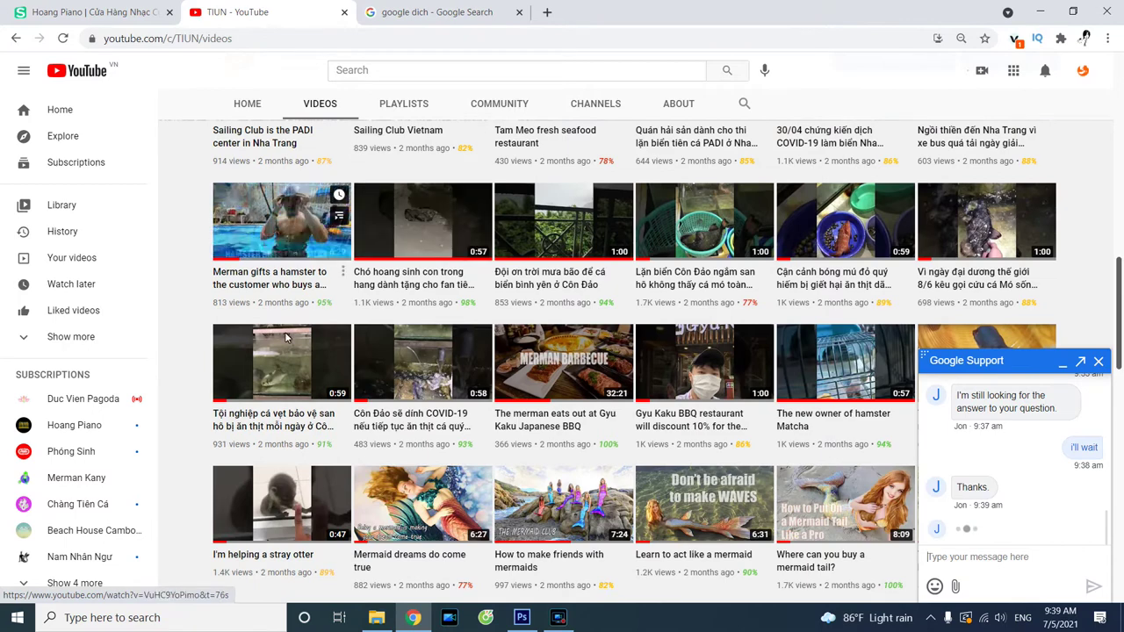
scroll(392, 444, down, 2)
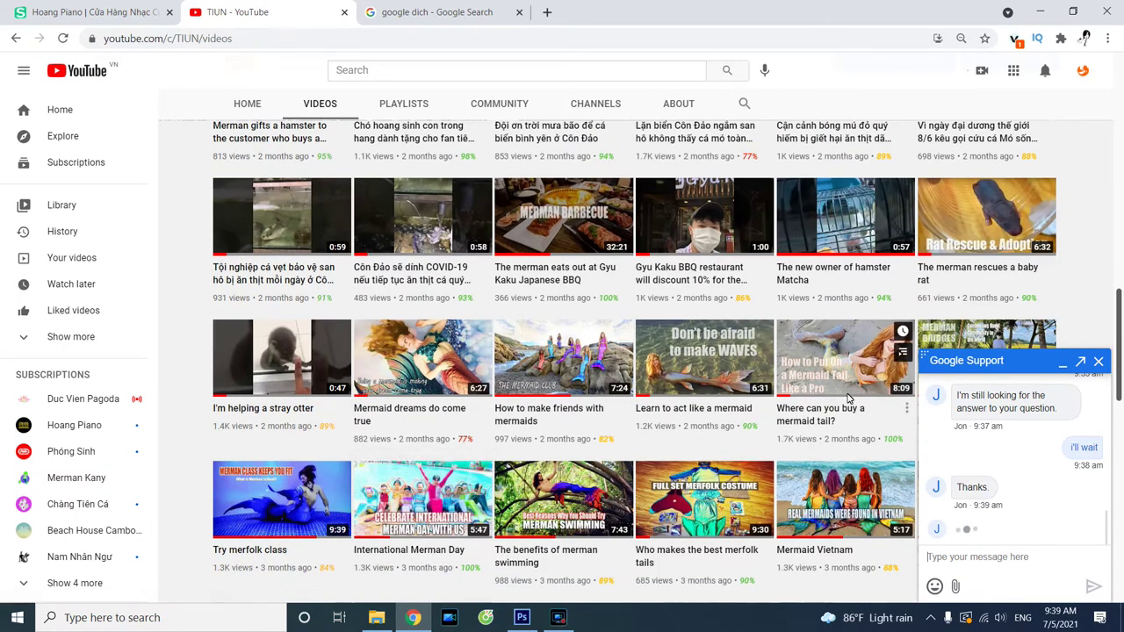
scroll(874, 389, down, 4)
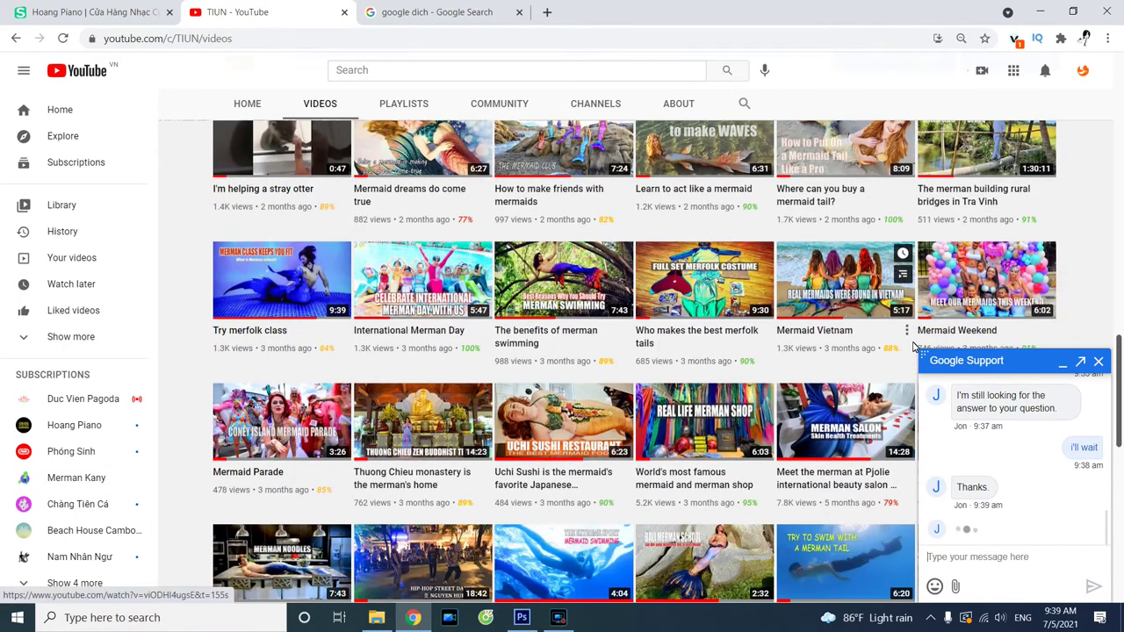
scroll(831, 394, down, 2)
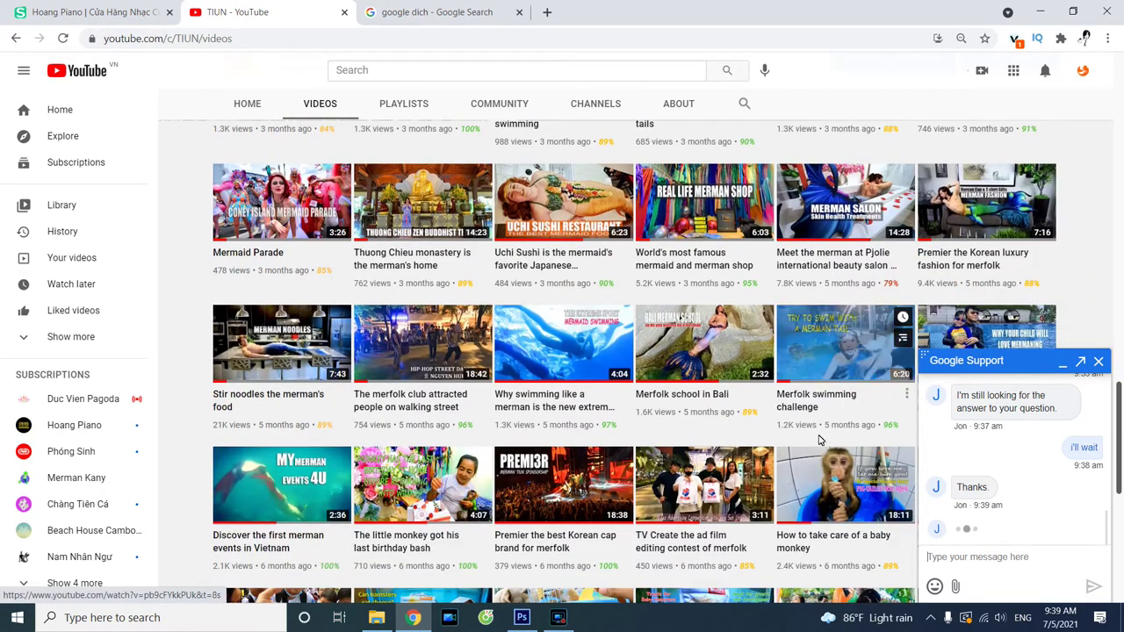
scroll(808, 452, down, 2)
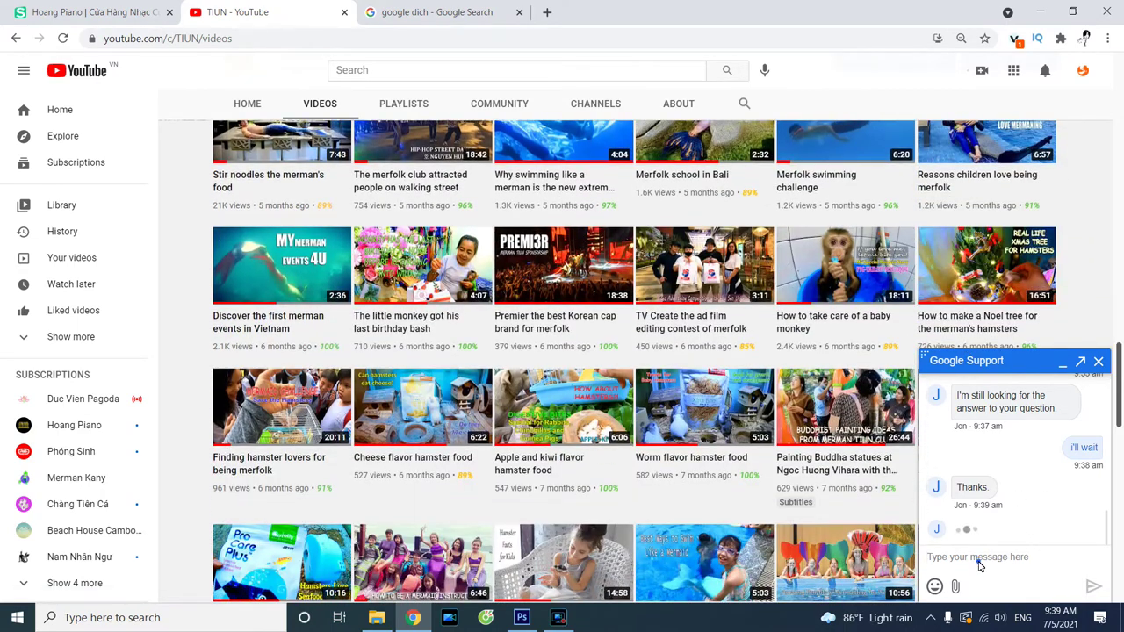
scroll(456, 299, up, 3)
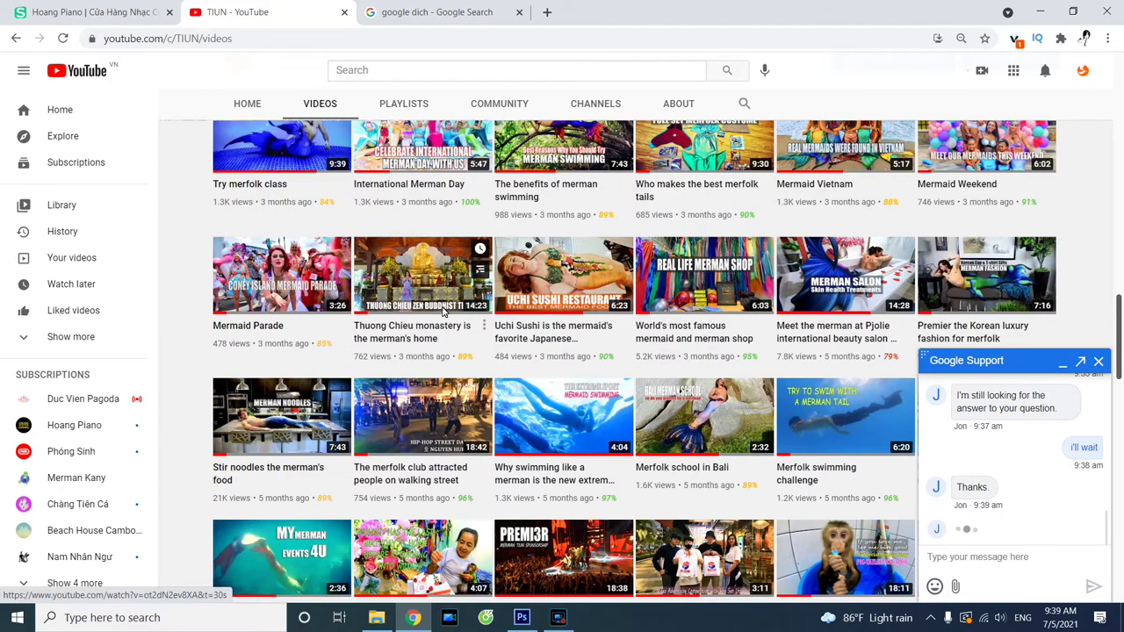
scroll(431, 305, up, 6)
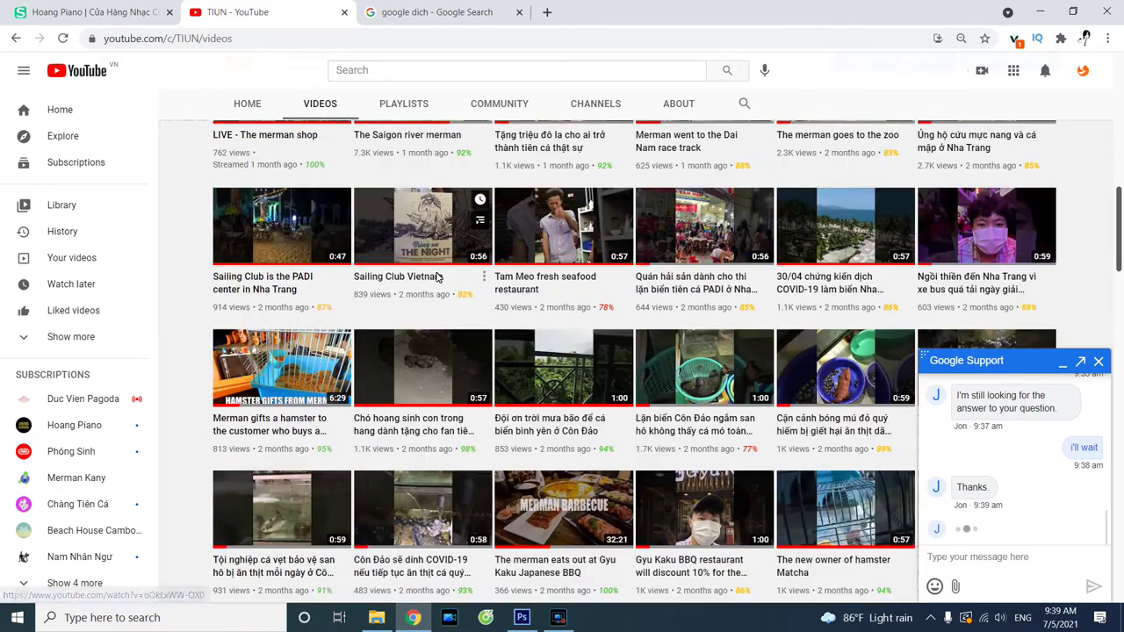
scroll(310, 252, up, 3)
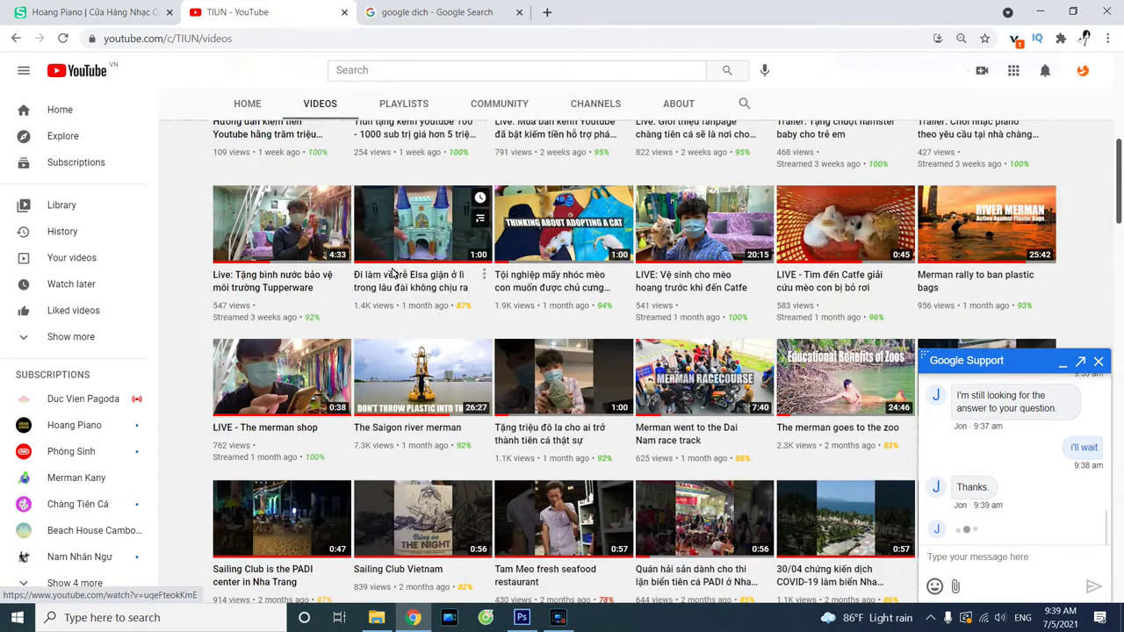
scroll(367, 270, up, 3)
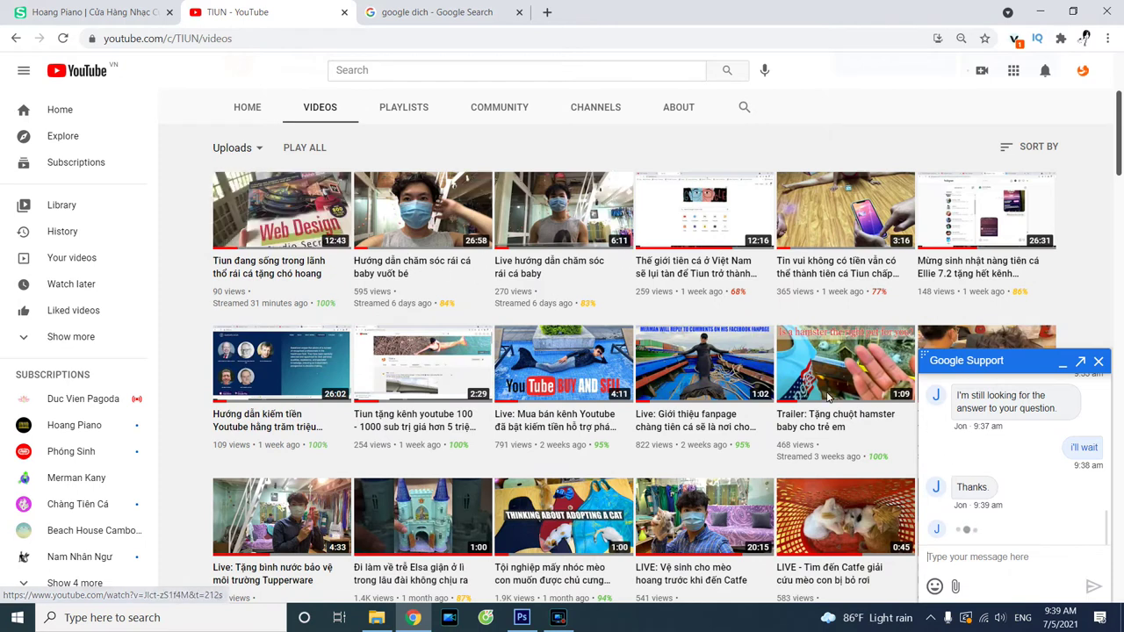
Switch to the Sapo page, try continuing the description with "vui lòng liên hệ cửa hàng", and replace that text with a comma
click(60, 6)
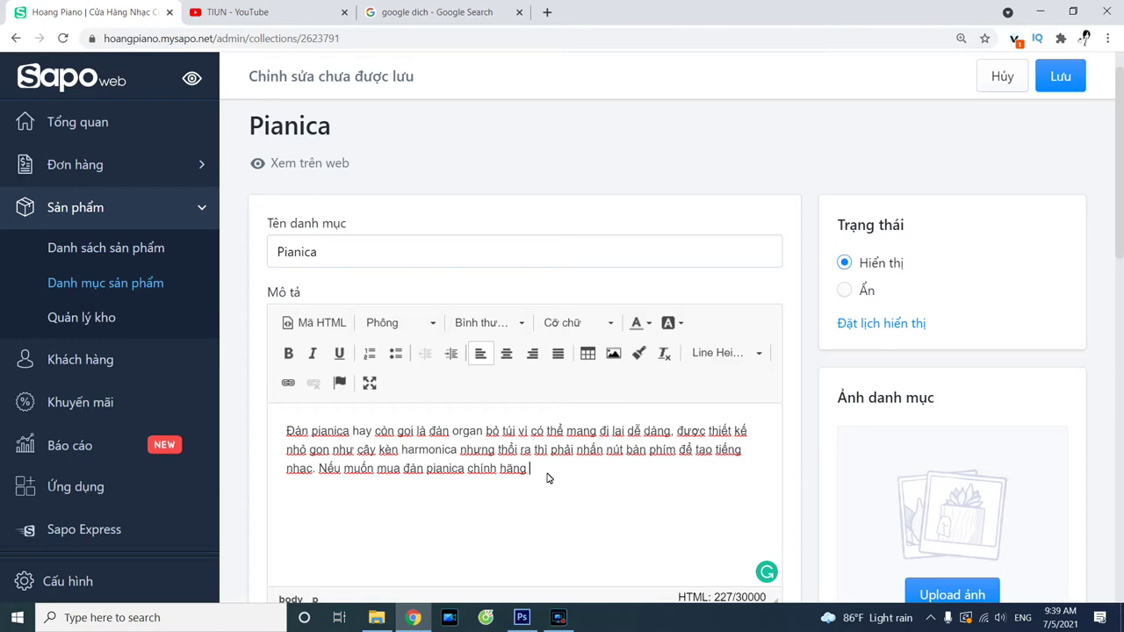
text(vui lòng lien hệ cửa hàng nhạc cụ)
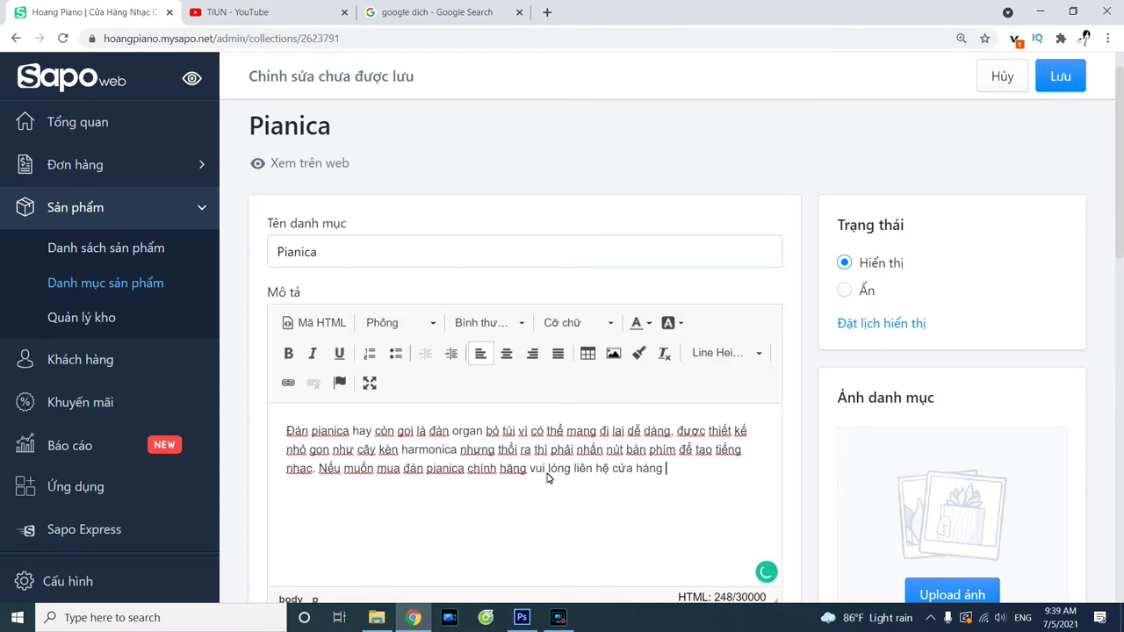
key(BackSpace)
key(BackSpace)
key(BackSpace)
key(BackSpace)
key(BackSpace)
key(BackSpace)
key(BackSpace)
key(BackSpace)
key(BackSpace)
key(BackSpace)
key(BackSpace)
key(BackSpace)
key(BackSpace)
key(BackSpace)
key(BackSpace)
key(BackSpace)
key(BackSpace)
key(BackSpace)
key(BackSpace)
key(BackSpace)
key(BackSpace)
key(BackSpace)
key(BackSpace)
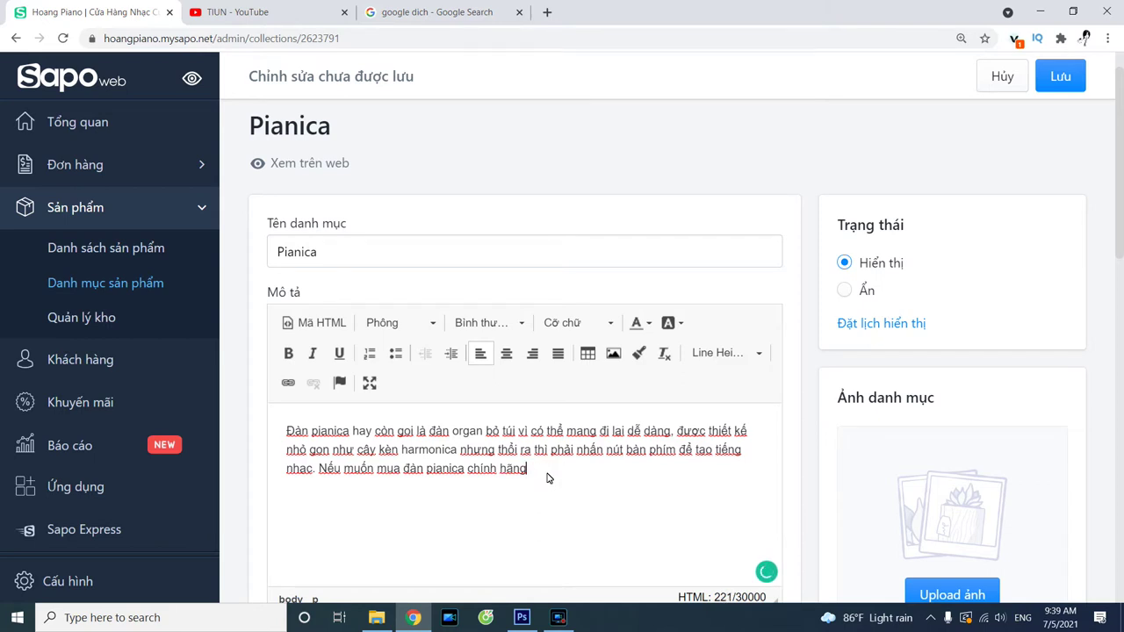
text(.)
Switch to the YouTube page and send "what?!!!" and "that means all my videos in TIUN now will be deleted" to Google Support
click(268, 21)
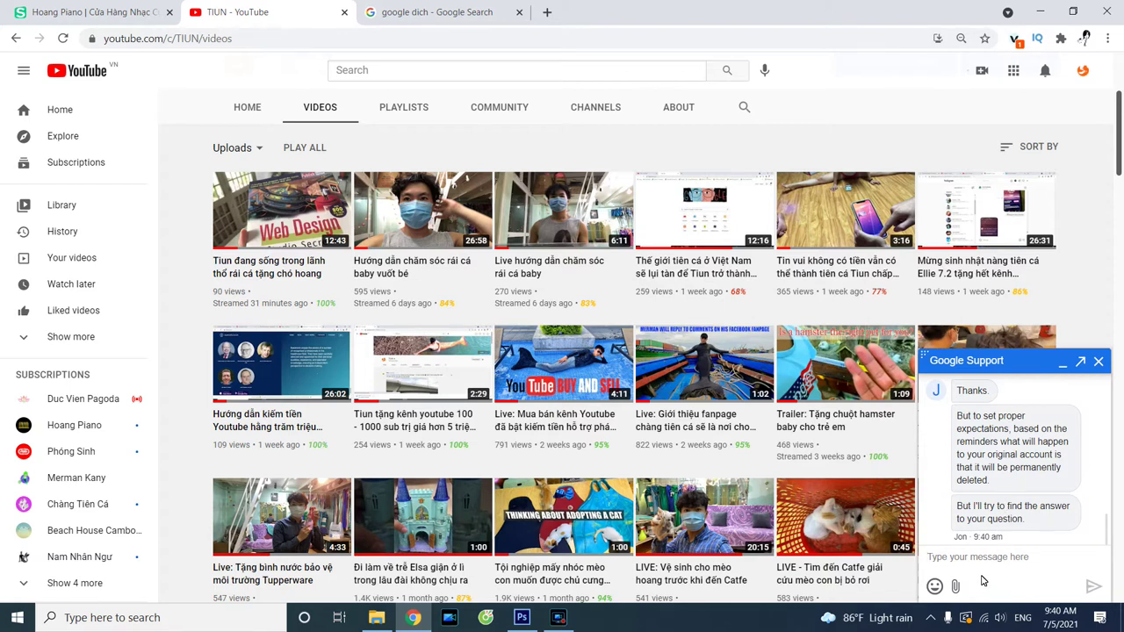
text(what?!!!)
key(Return)
text(that means all my videos in TIUN now will be deleted)
key(Return)
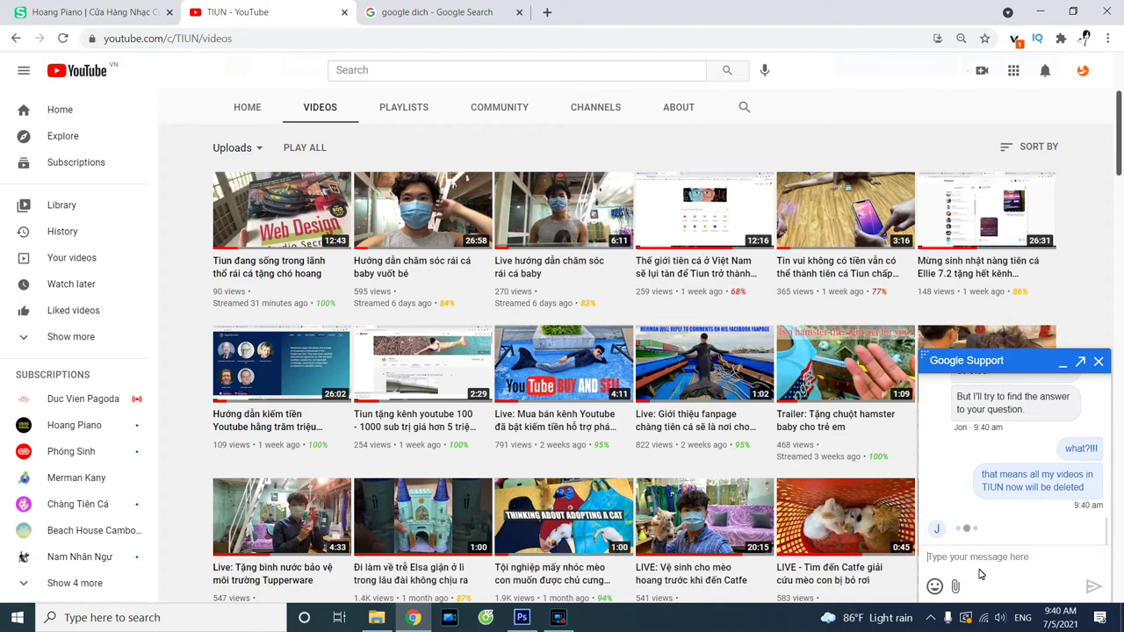
text(no)
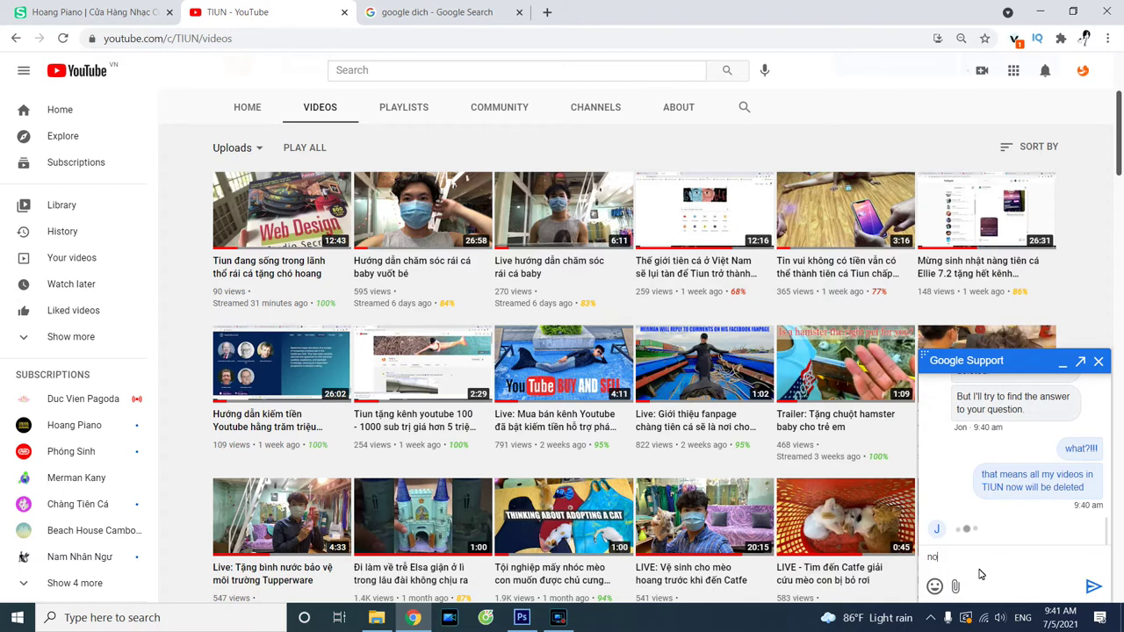
text( please dont do it.)
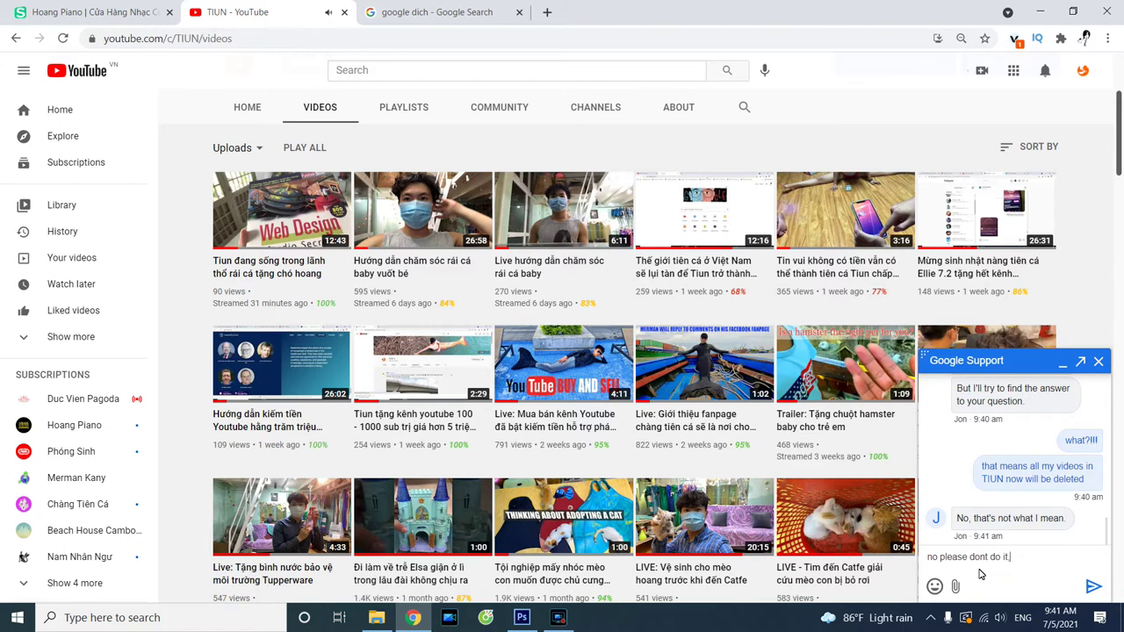
key(BackSpace)
key(BackSpace)
key(BackSpace)
key(BackSpace)
key(BackSpace)
key(BackSpace)
key(BackSpace)
key(BackSpace)
key(BackSpace)
key(BackSpace)
key(BackSpace)
key(BackSpace)
key(BackSpace)
key(BackSpace)
key(BackSpace)
key(BackSpace)
key(BackSpace)
key(BackSpace)
key(BackSpace)
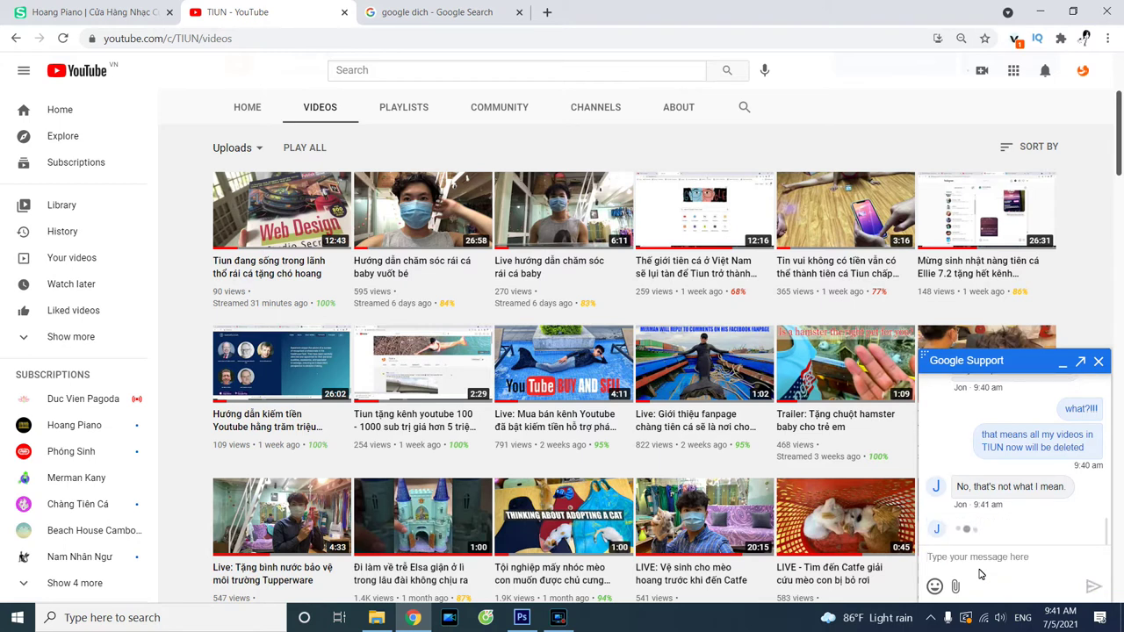
Ask "you mean traffic?" in the Google Support chat, leaving no further draft in the message field
text(you mean traffic?)
key(Return)
text(I)
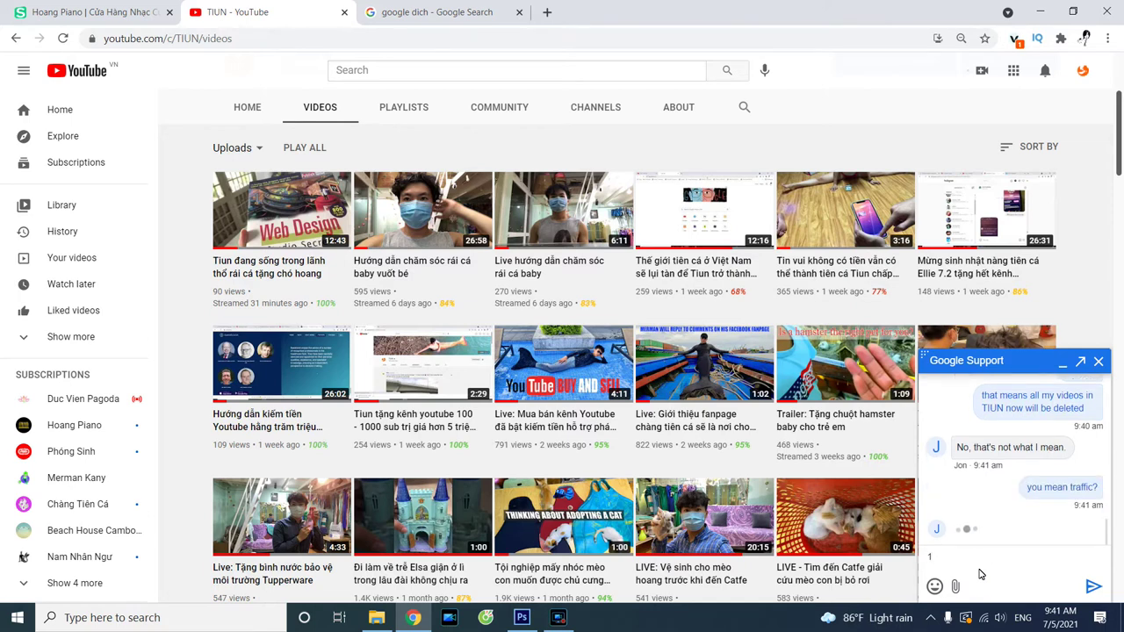
key(BackSpace)
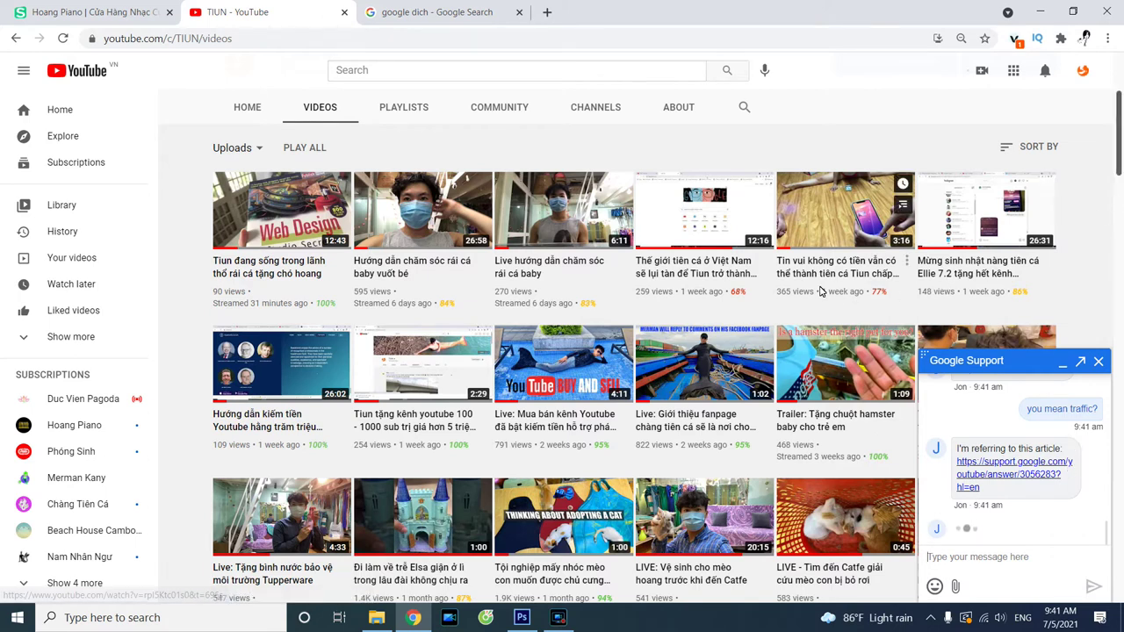
Send the reply "I got it" in the Google Support chat
scroll(799, 325, down, 1)
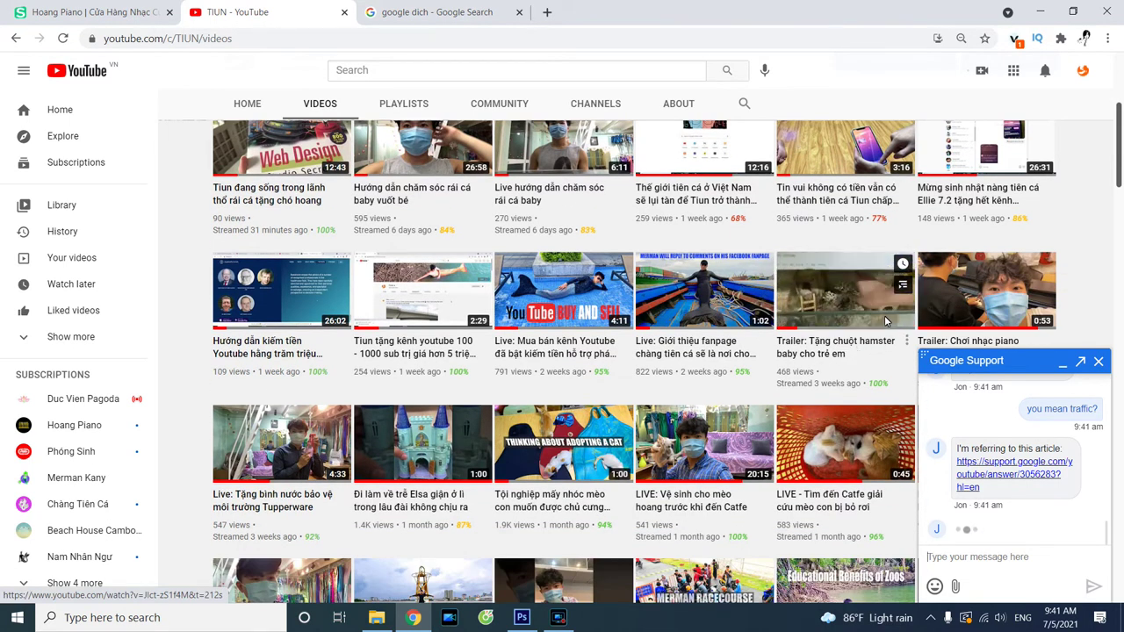
scroll(894, 332, down, 1)
scroll(894, 332, down, 2)
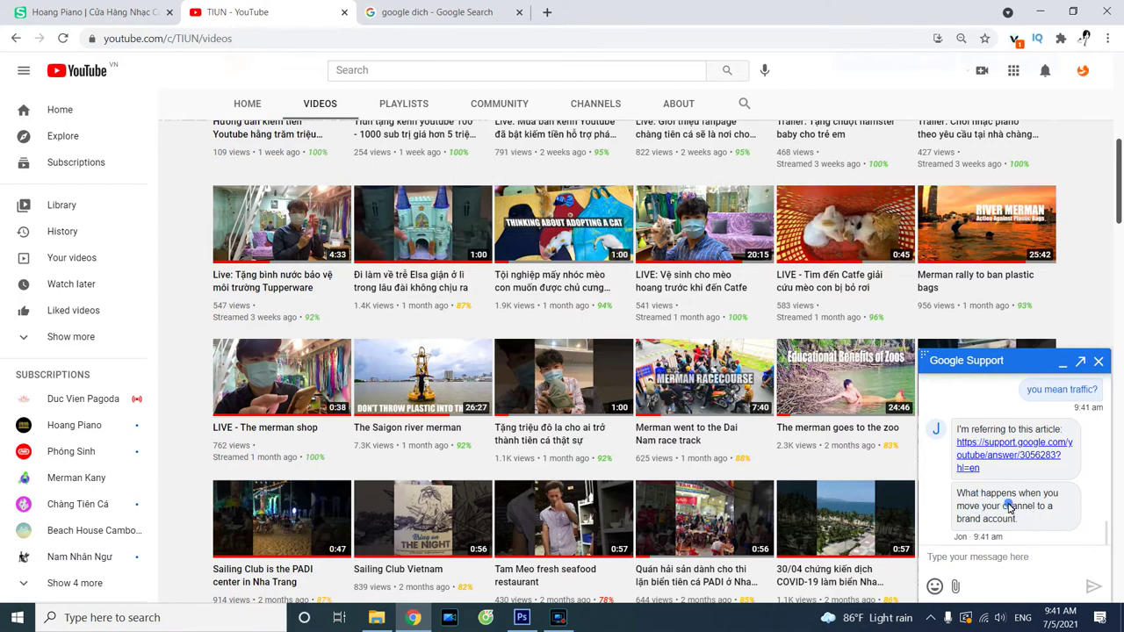
click(989, 561)
text(I o)
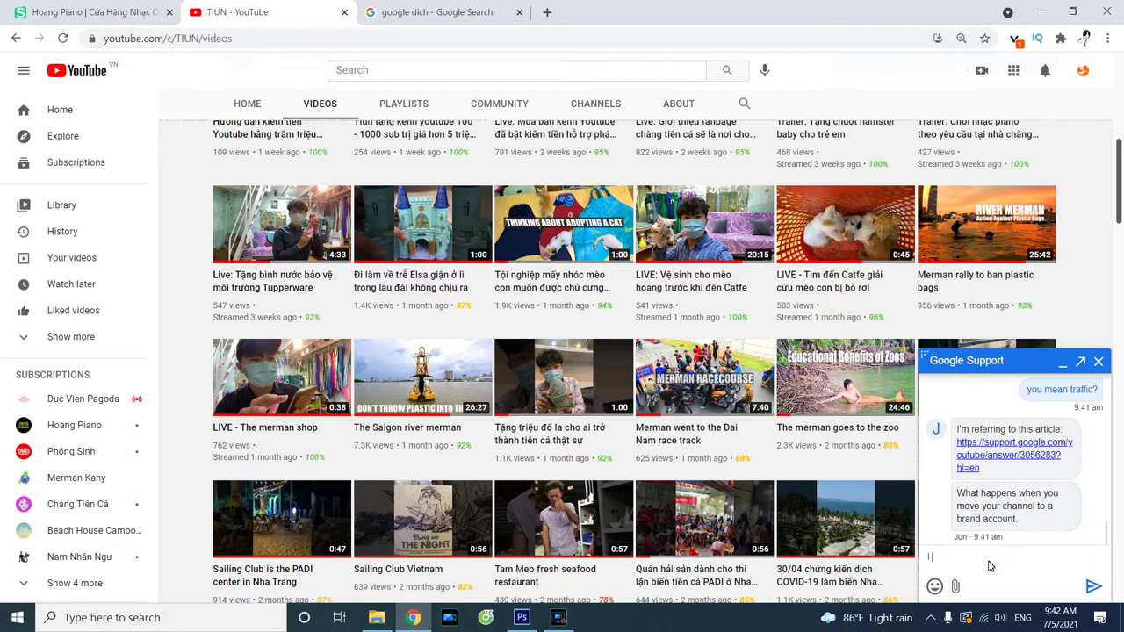
text( got it)
key(Return)
Send "but i will move back brand acc to personal" and "does anything problem?" to Google Support
text(but i move)
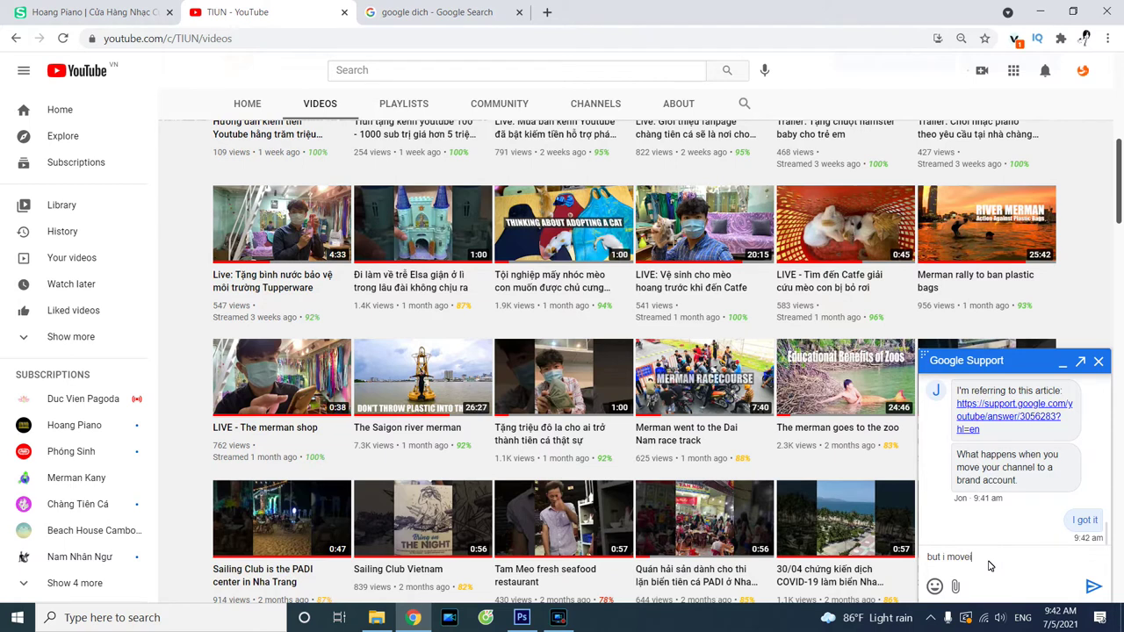
key(BackSpace)
key(BackSpace)
key(BackSpace)
key(BackSpace)
text(will move i)
text(rand acc to personal)
click(986, 563)
text(back)
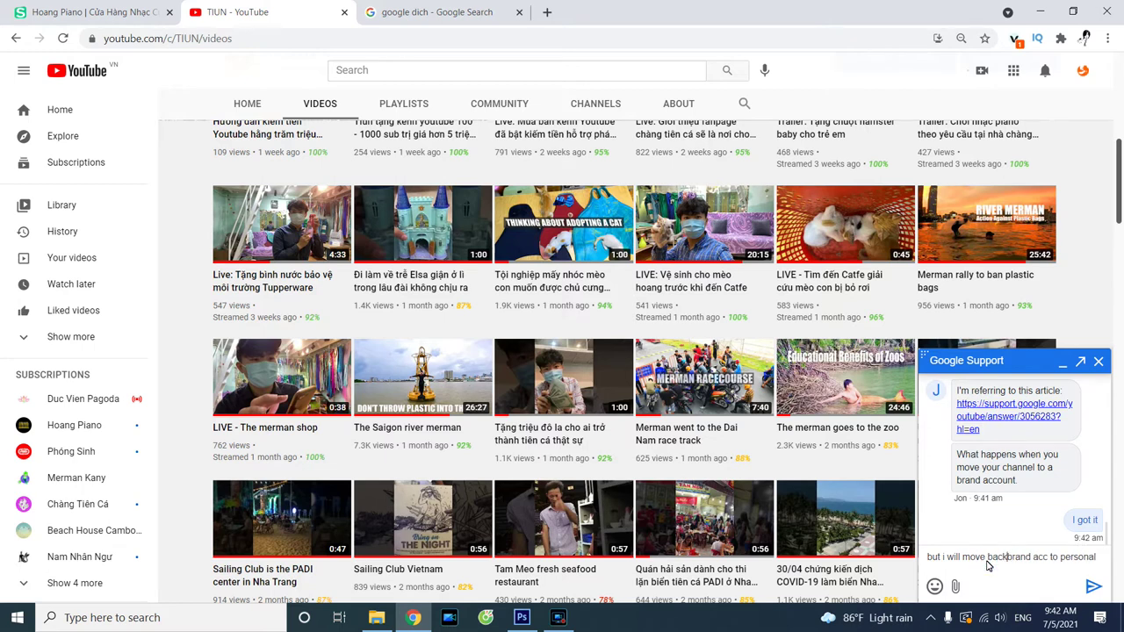
key(Return)
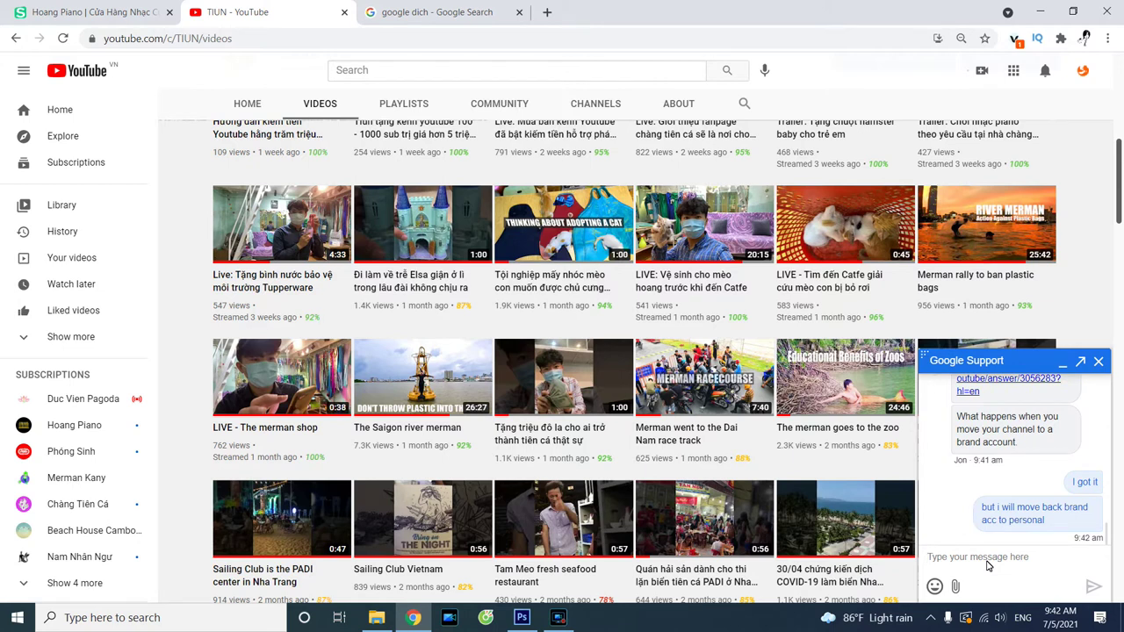
text(does anything problem?)
key(Return)
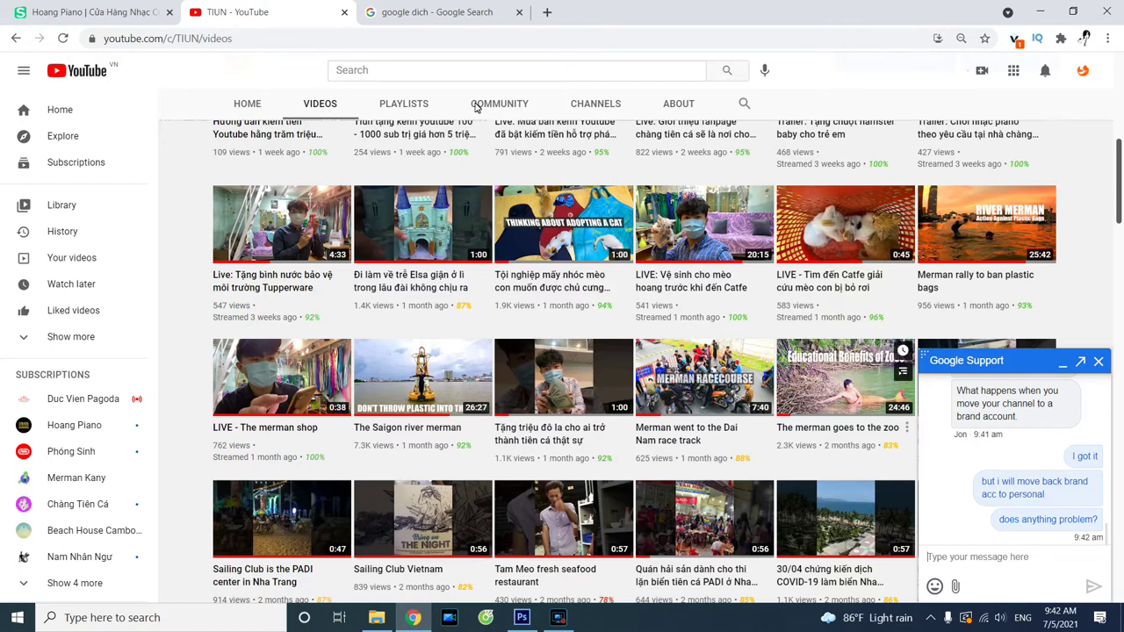
Look over the Pianica description in Sapo, and return to YouTube to browse the TIUN channel's older videos
click(86, 12)
click(602, 482)
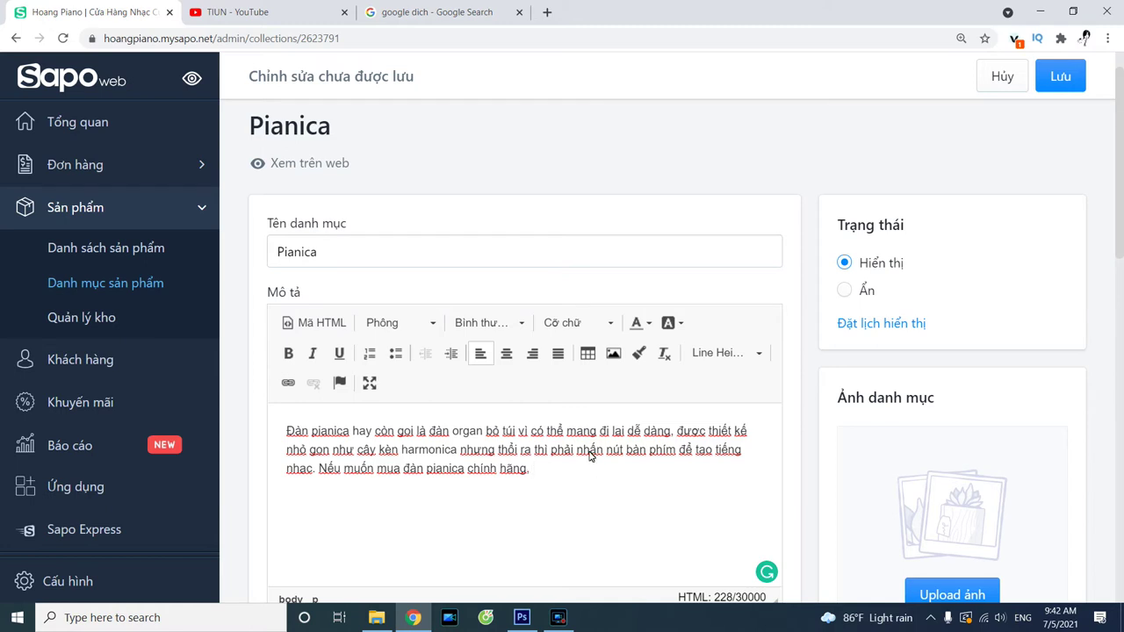
click(288, 17)
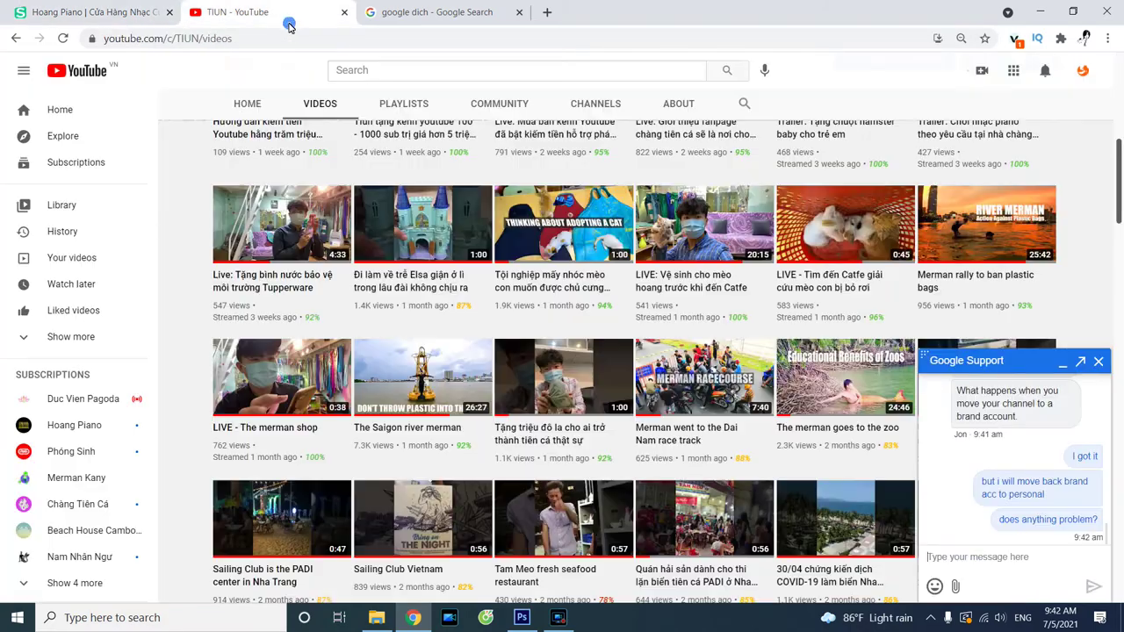
scroll(497, 303, down, 5)
scroll(497, 303, down, 3)
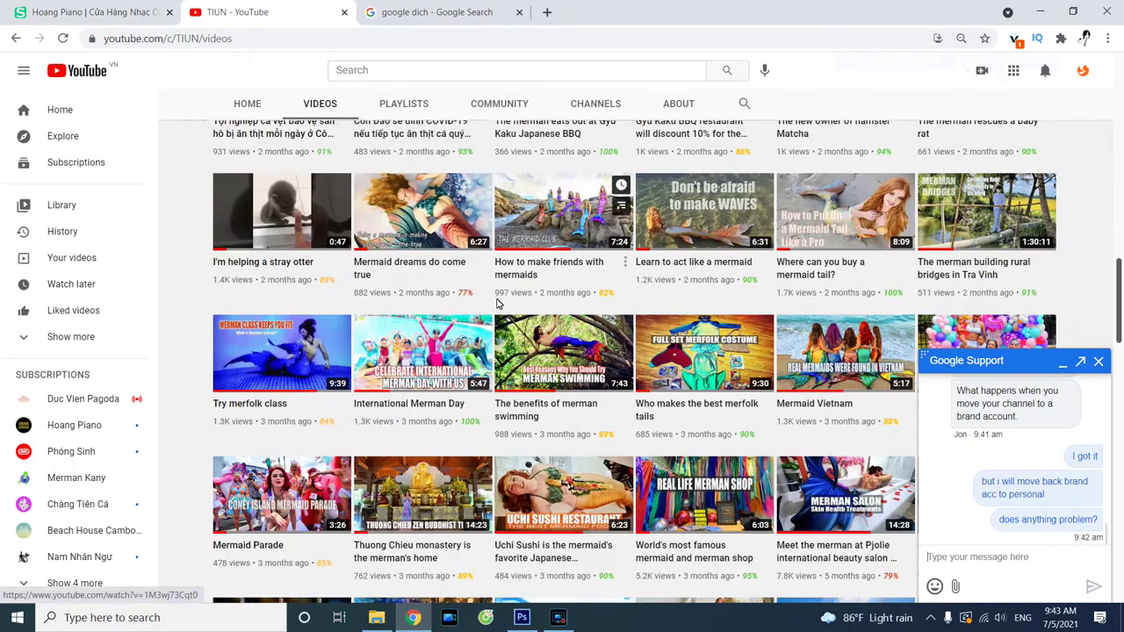
scroll(586, 318, down, 1)
scroll(587, 318, down, 2)
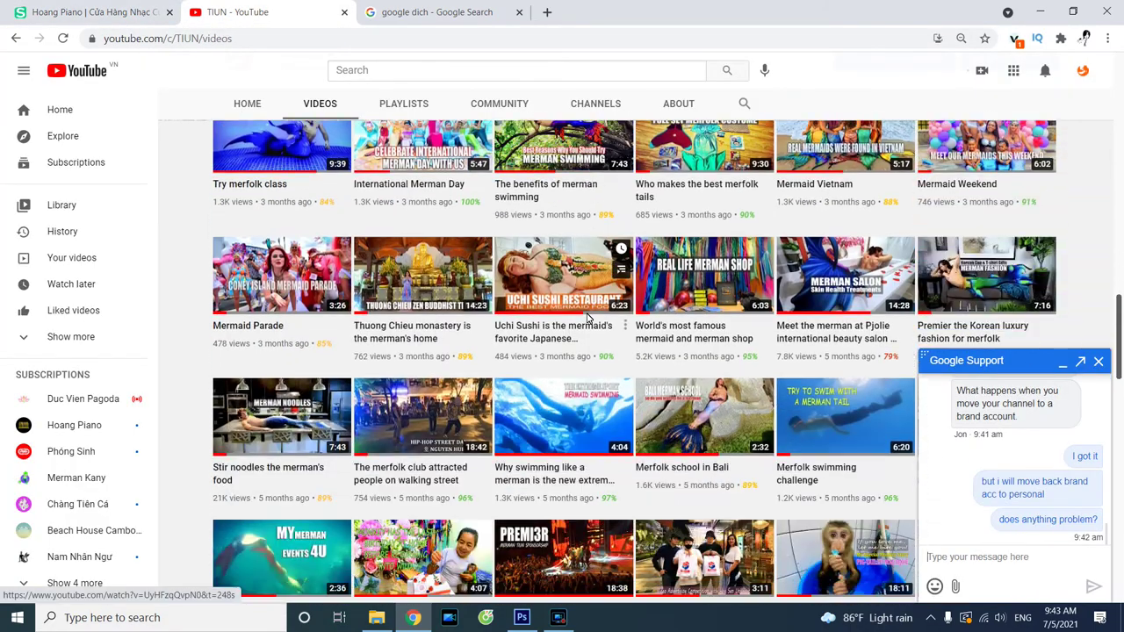
scroll(593, 320, down, 2)
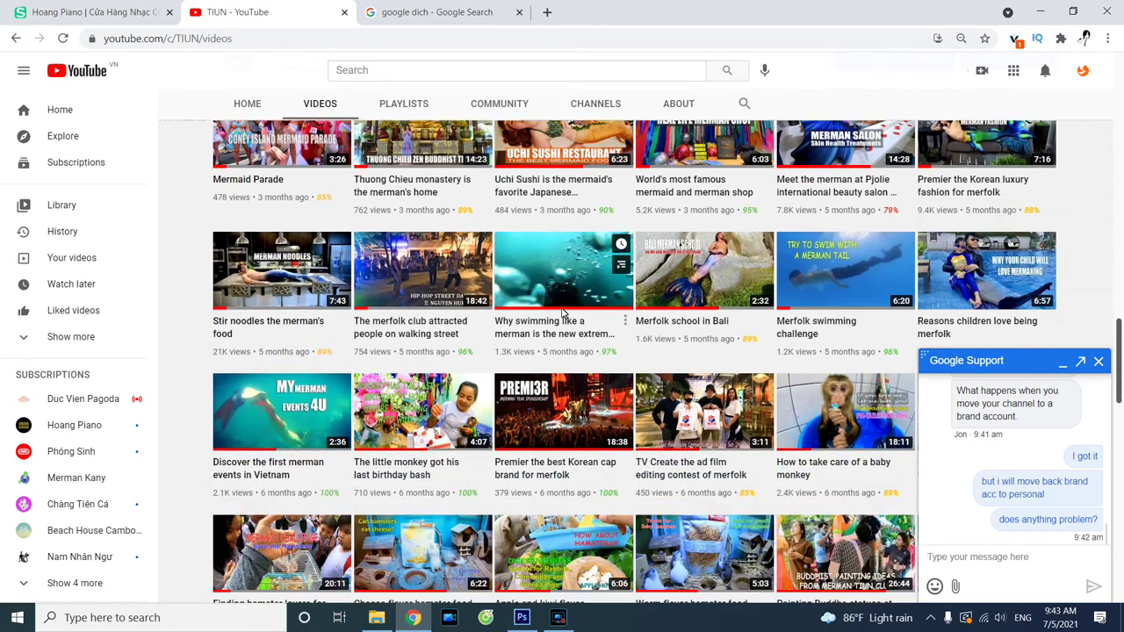
scroll(590, 312, down, 1)
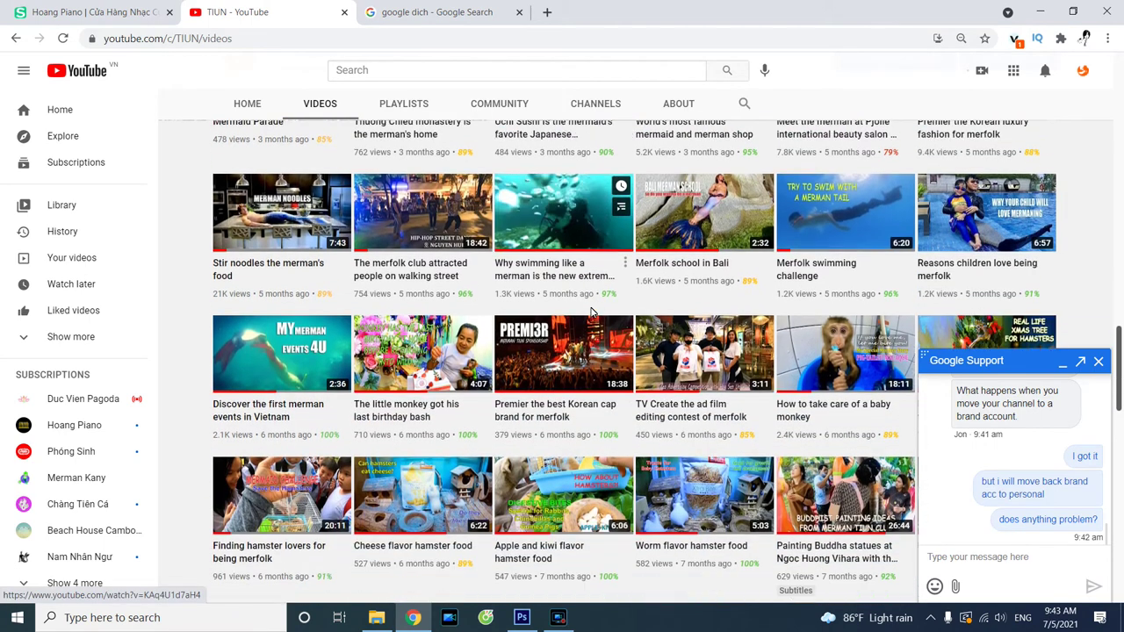
Switch to the Pianica description in Sapo and retype the comma after "chính hãng" at the end of the text
scroll(594, 298, down, 1)
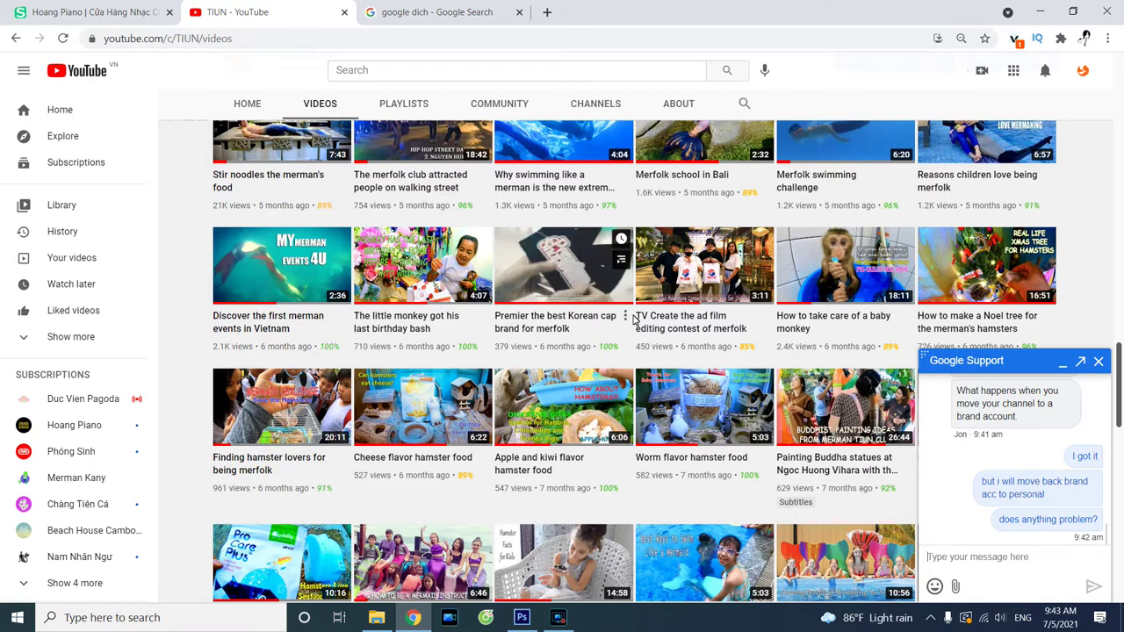
mouse_move(648, 311)
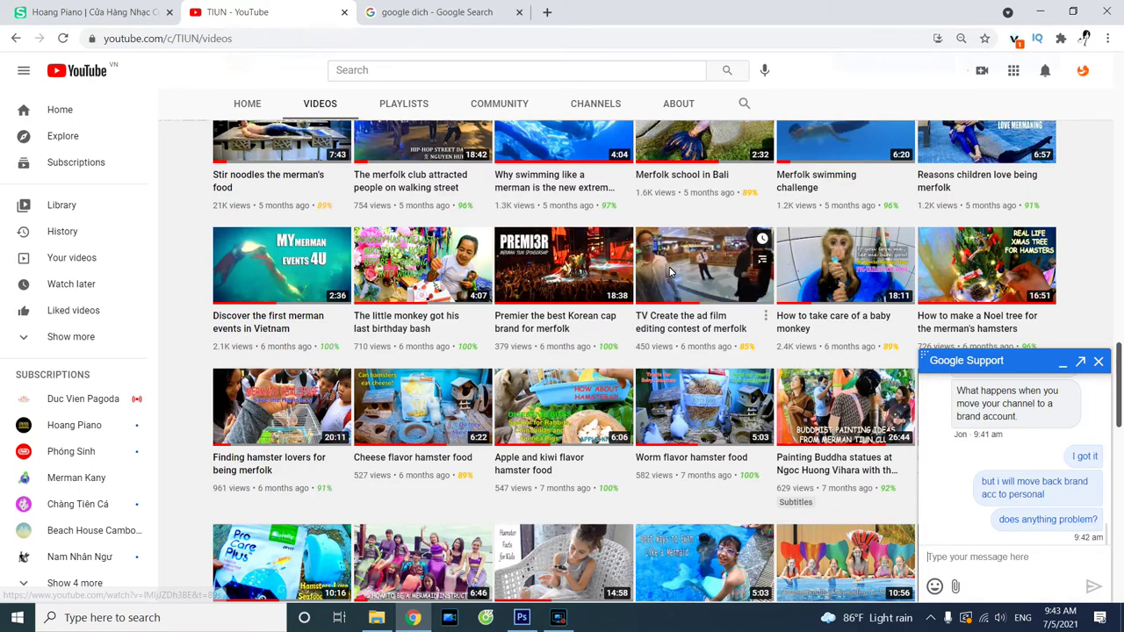
click(54, 11)
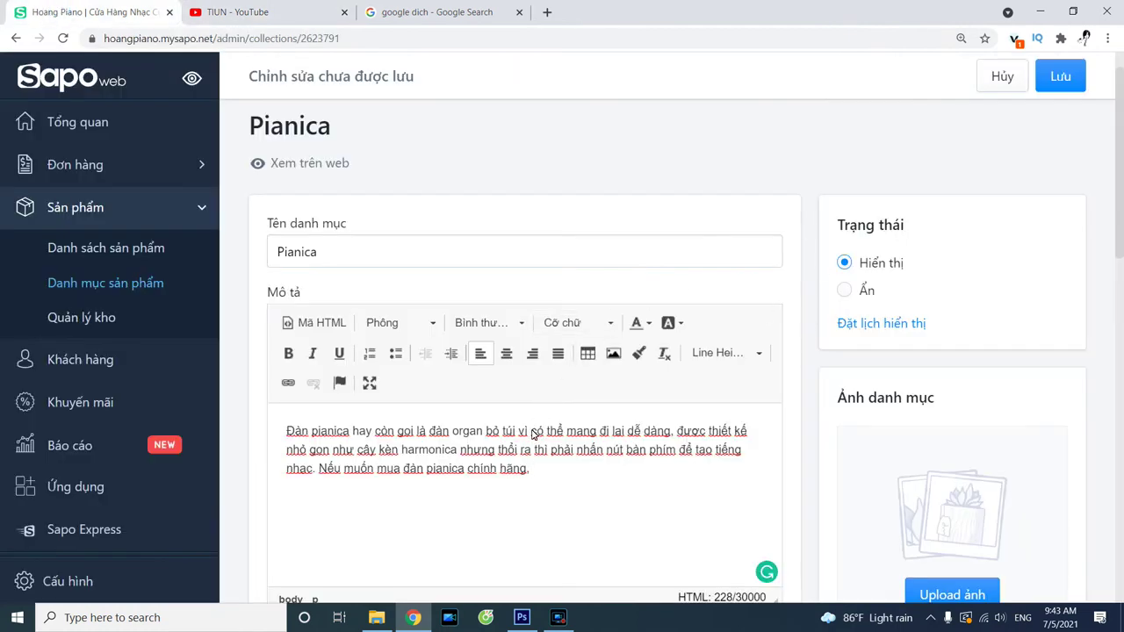
click(540, 477)
click(548, 482)
key(BackSpace)
text(,)
click(540, 472)
scroll(1121, 223, down, 1)
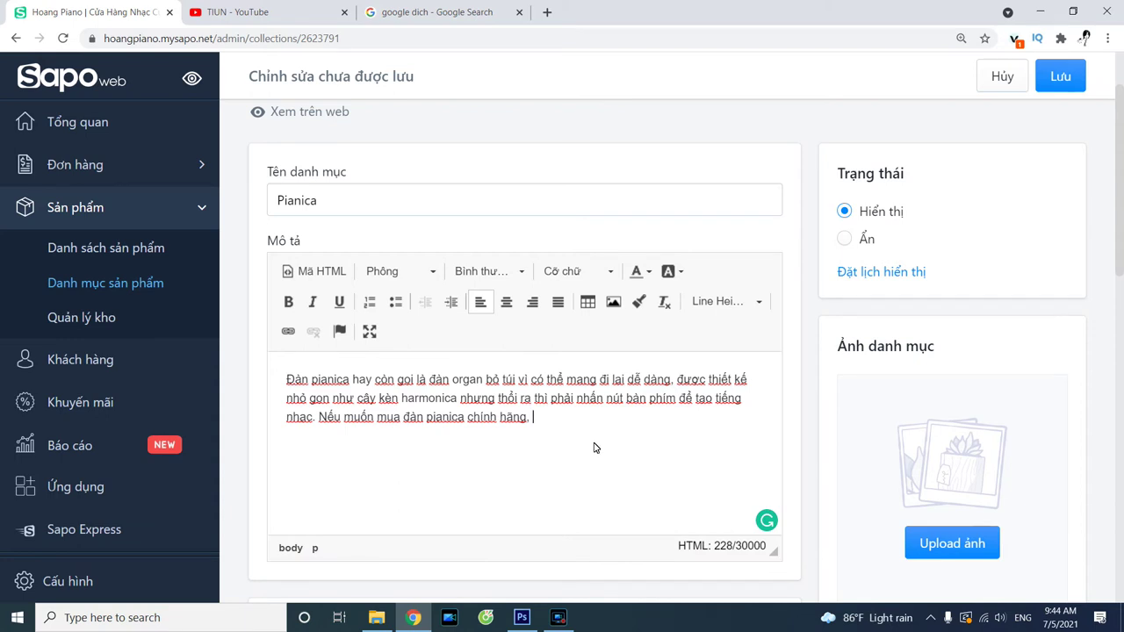
In the YouTube tab's Google Support chat, address the agent by name and write "i will appreaciated it, Okay i will waiting your"
click(244, 7)
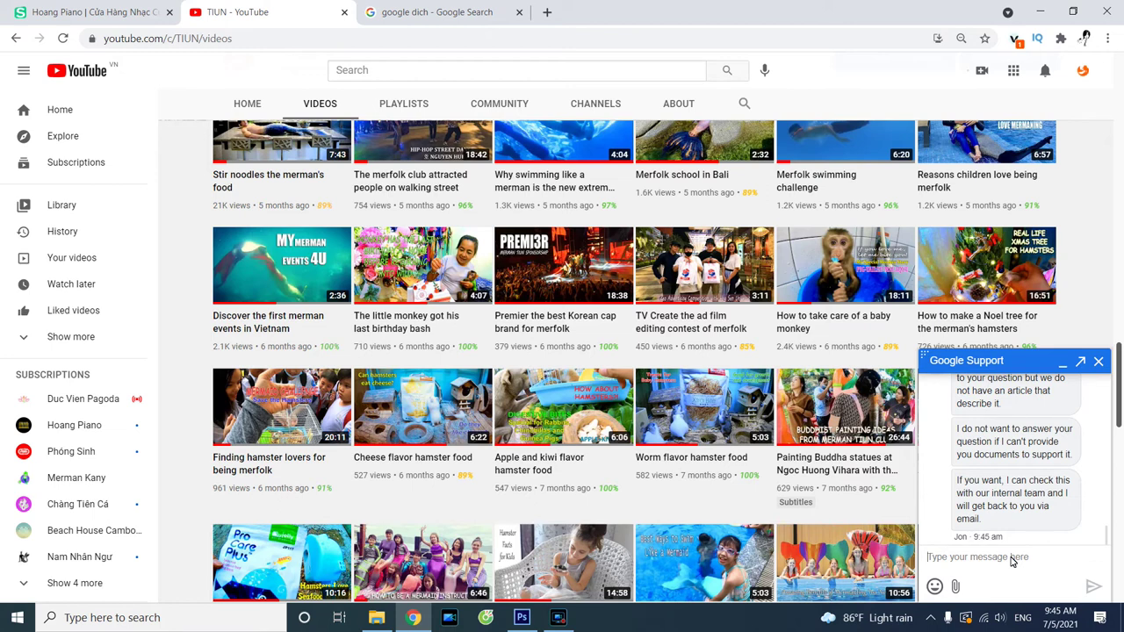
text(Jon)
text(, I)
text( will)
text( appreaca)
text(i)
key(BackSpace)
key(BackSpace)
text(iated it, Okay i)
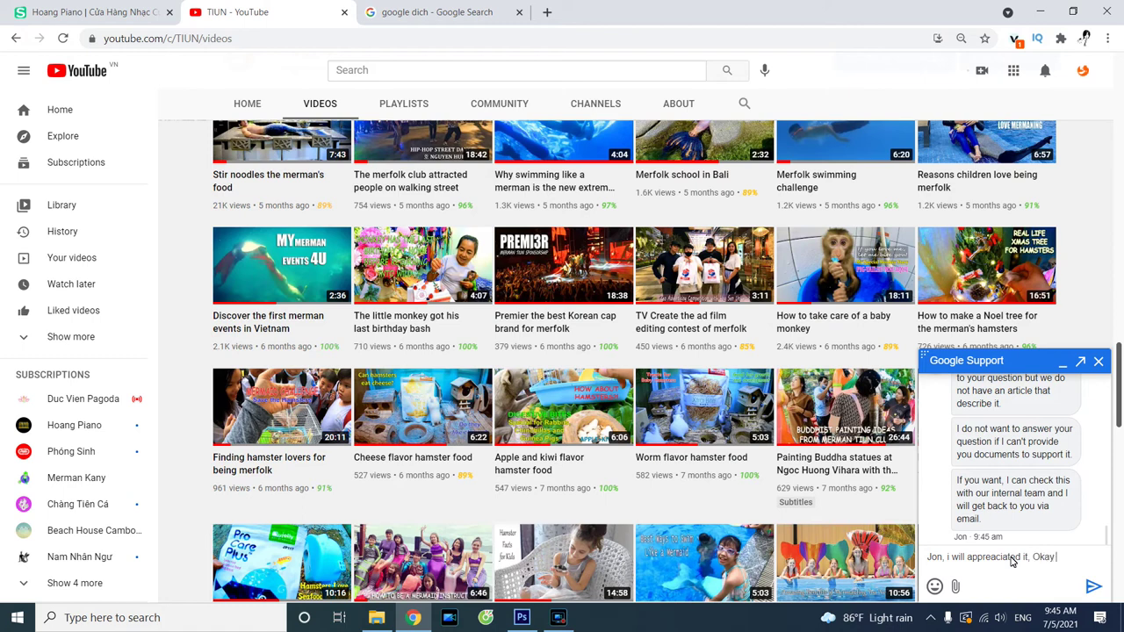
text( will waiting your m)
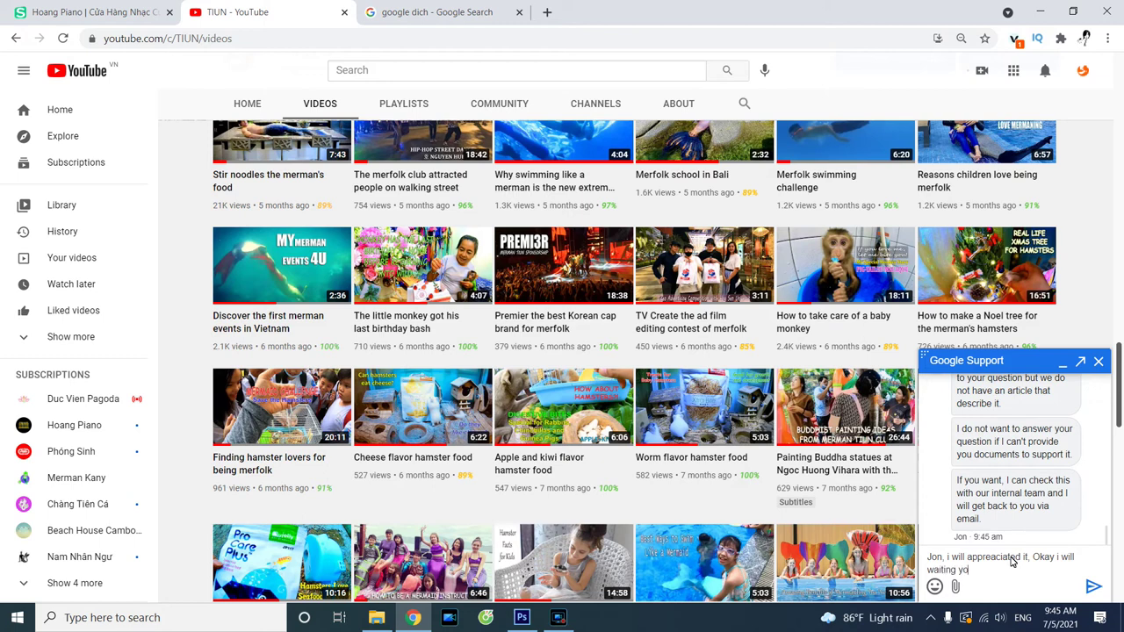